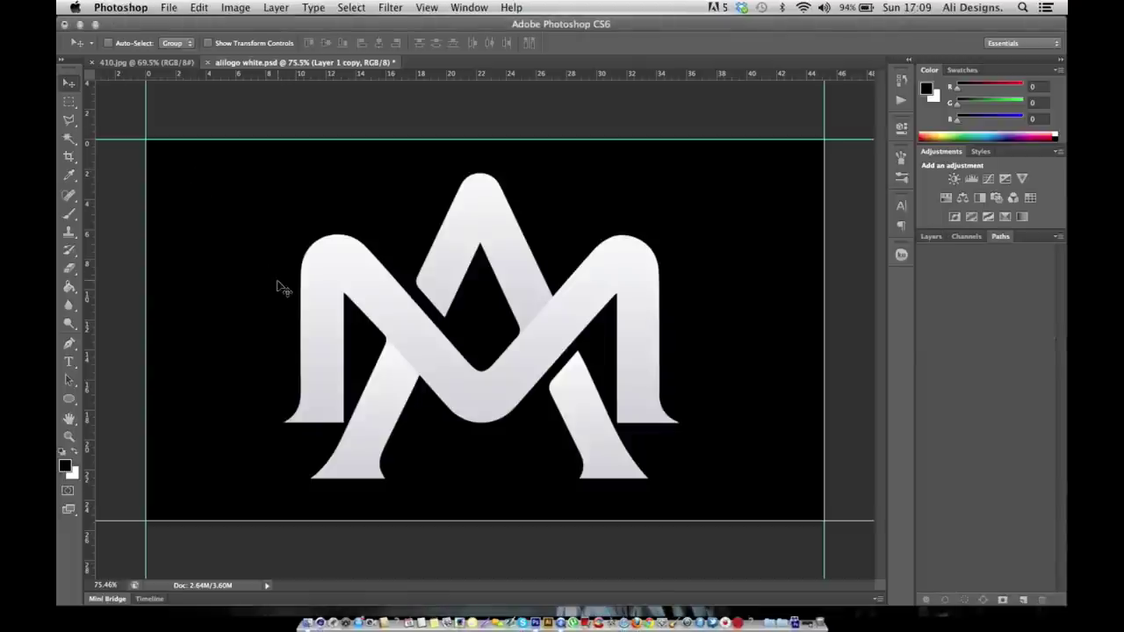
Draw a closed Pen path around the flared foot of the M's outer-left leg.
{"action": "left_click", "coordinate": [69, 344]}
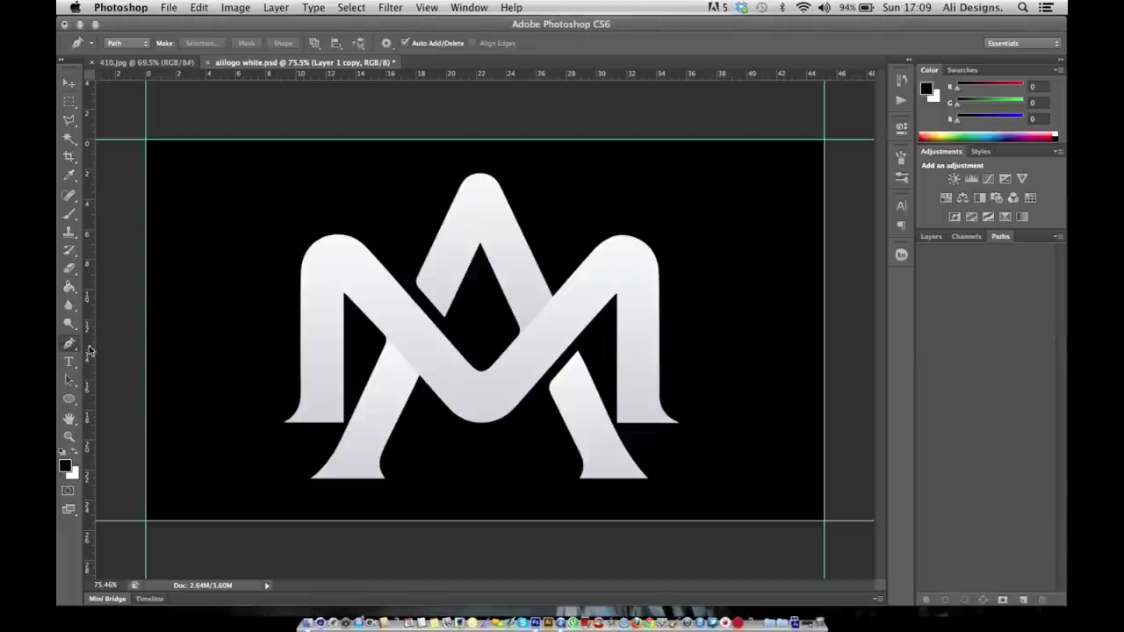
{"action": "left_click", "coordinate": [343, 422]}
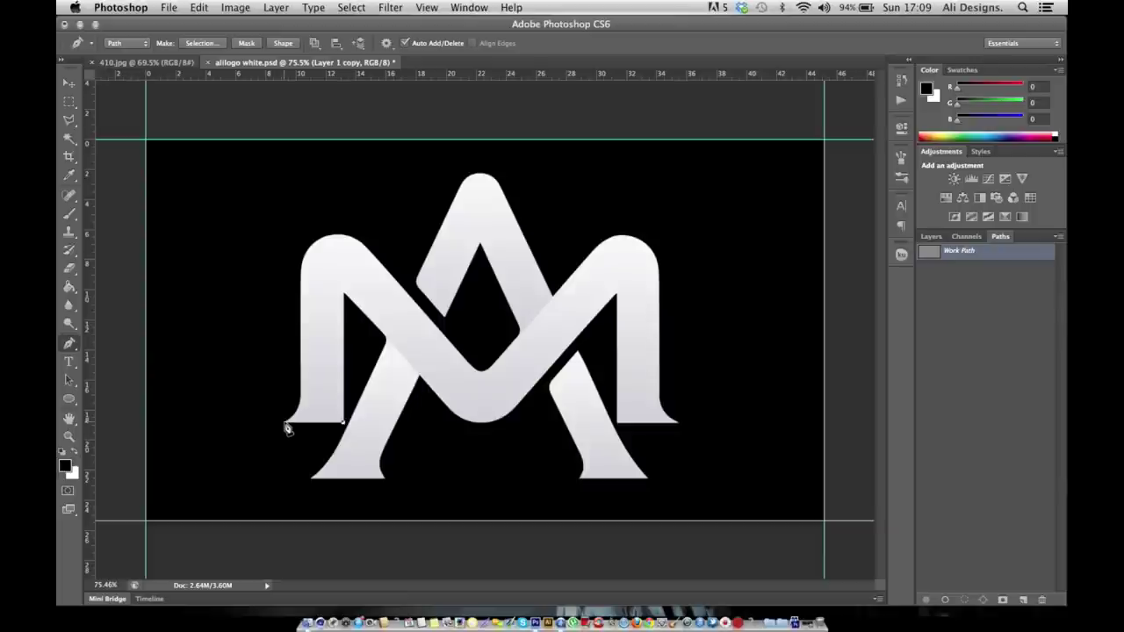
{"action": "left_click", "coordinate": [284, 422]}
{"action": "left_click", "coordinate": [299, 382]}
{"action": "left_click_drag", "start_coordinate": [299, 382], "coordinate": [300, 360]}
{"action": "left_click", "coordinate": [300, 385]}
{"action": "left_click", "coordinate": [345, 425]}
Export the Work Path to Illustrator as "Tutorial logo 1.ai" on the Desktop.
{"action": "left_click", "coordinate": [168, 8]}
{"action": "mouse_move", "coordinate": [211, 278]}
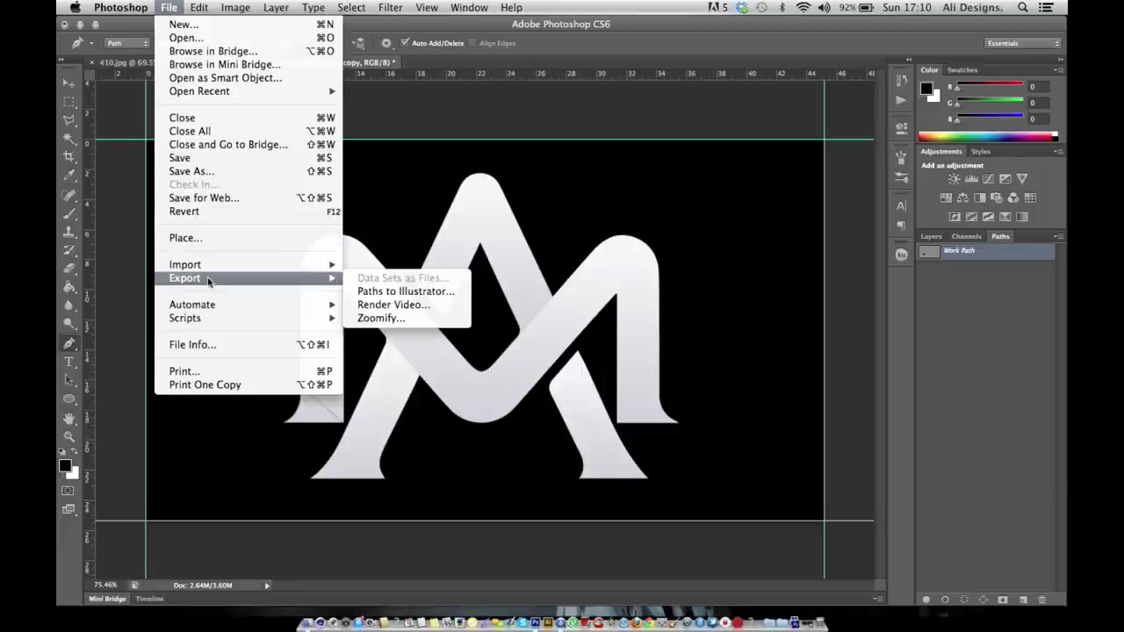
{"action": "left_click", "coordinate": [400, 292]}
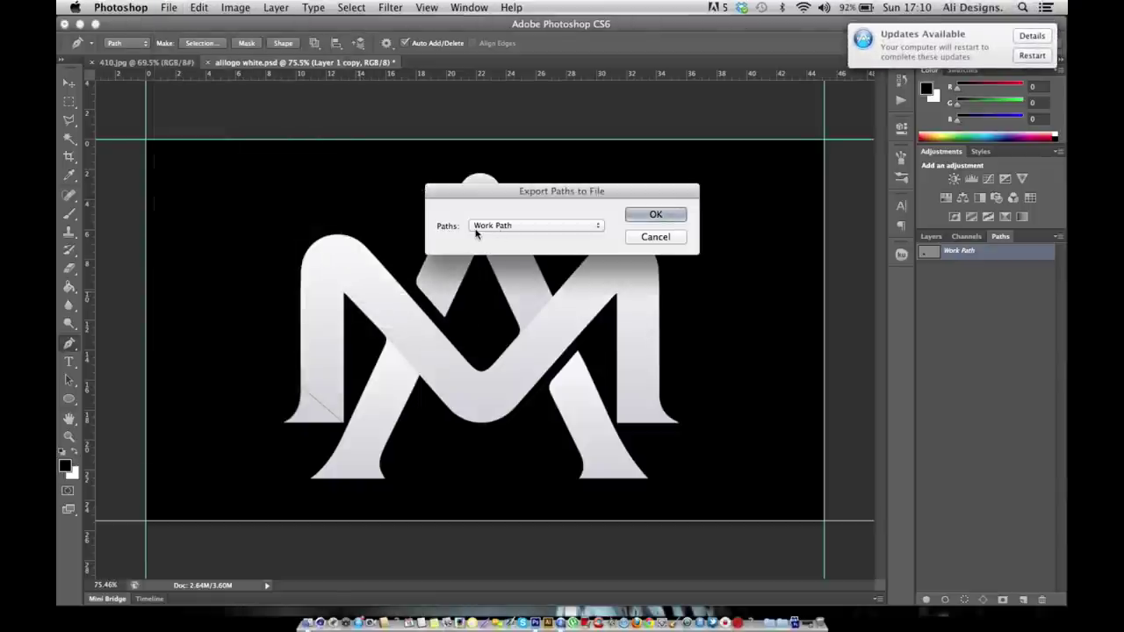
{"action": "left_click", "coordinate": [654, 214]}
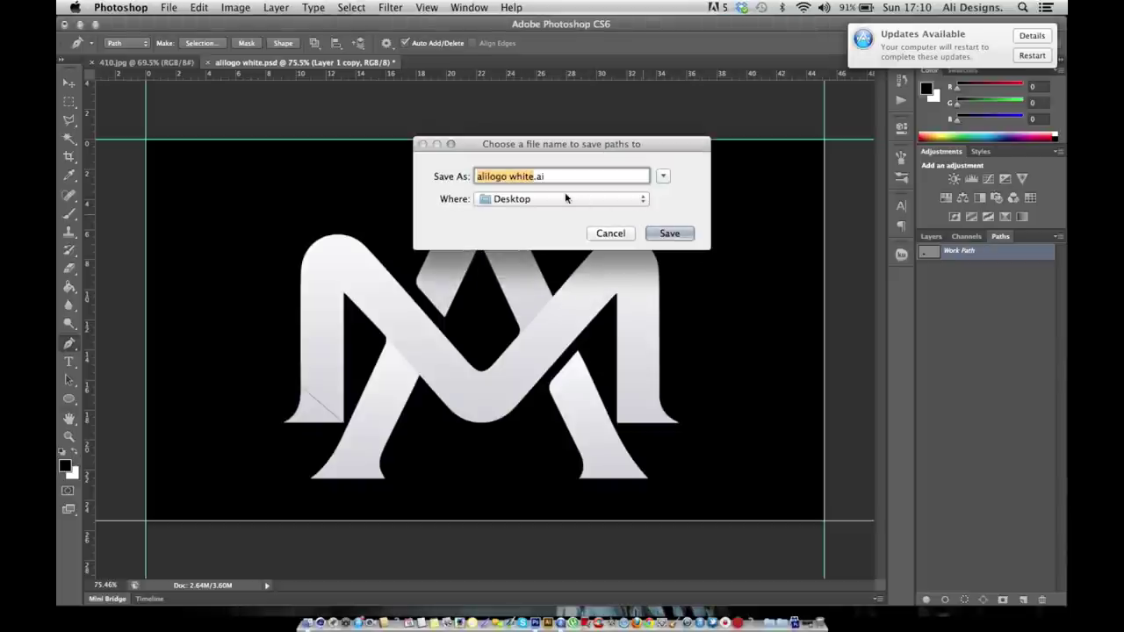
{"action": "key", "text": "BackSpace"}
{"action": "type", "text": "Tutori"}
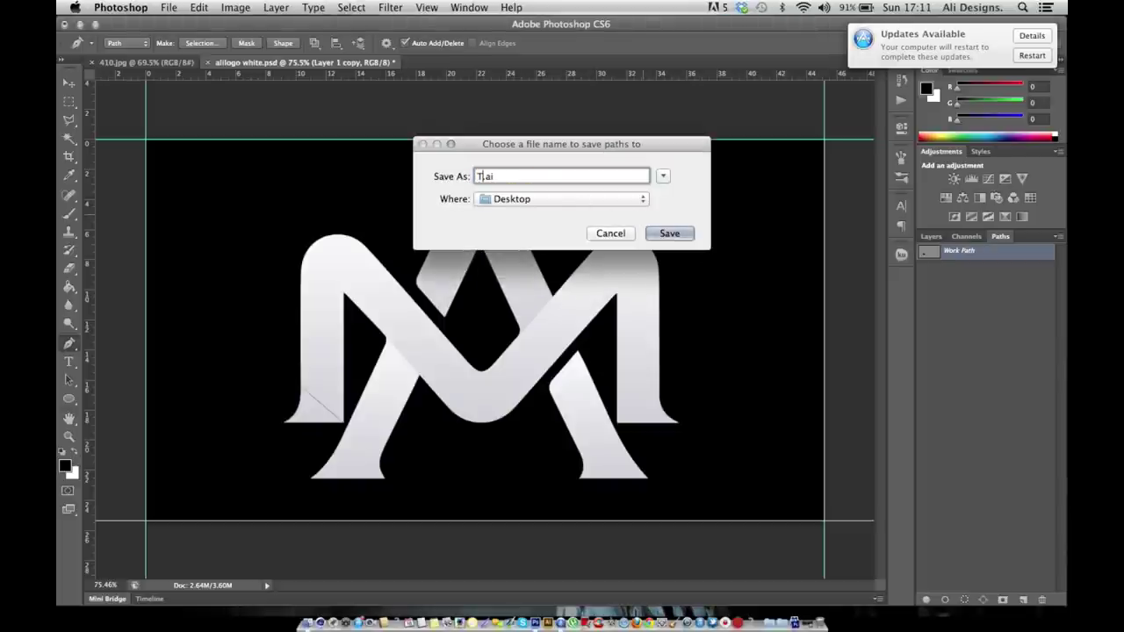
{"action": "type", "text": "al logo 1"}
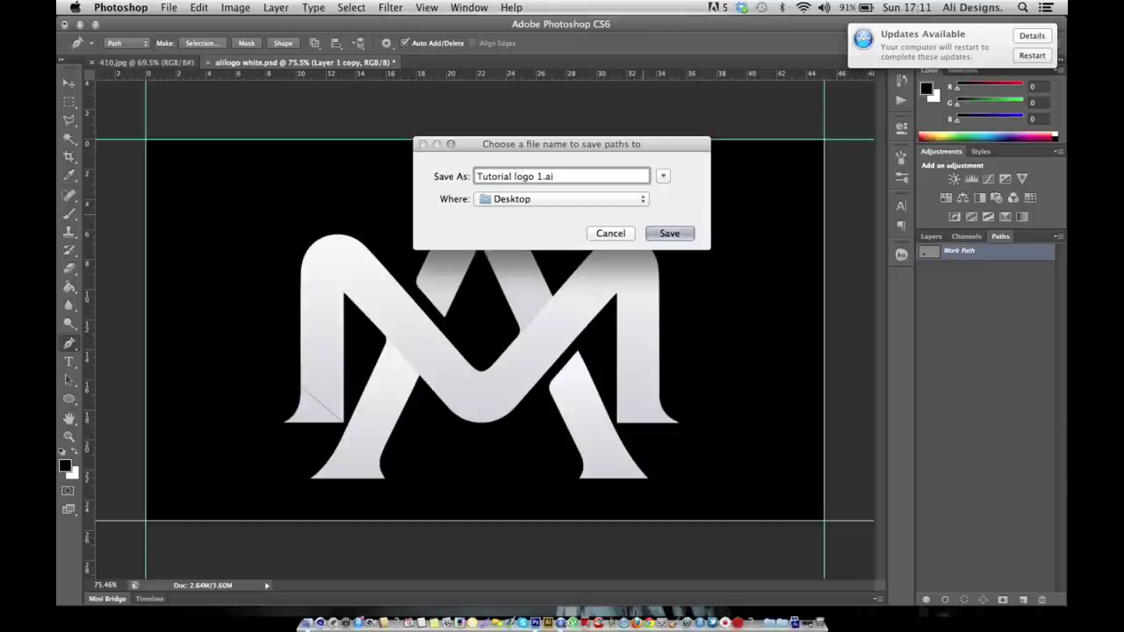
{"action": "left_click", "coordinate": [669, 233]}
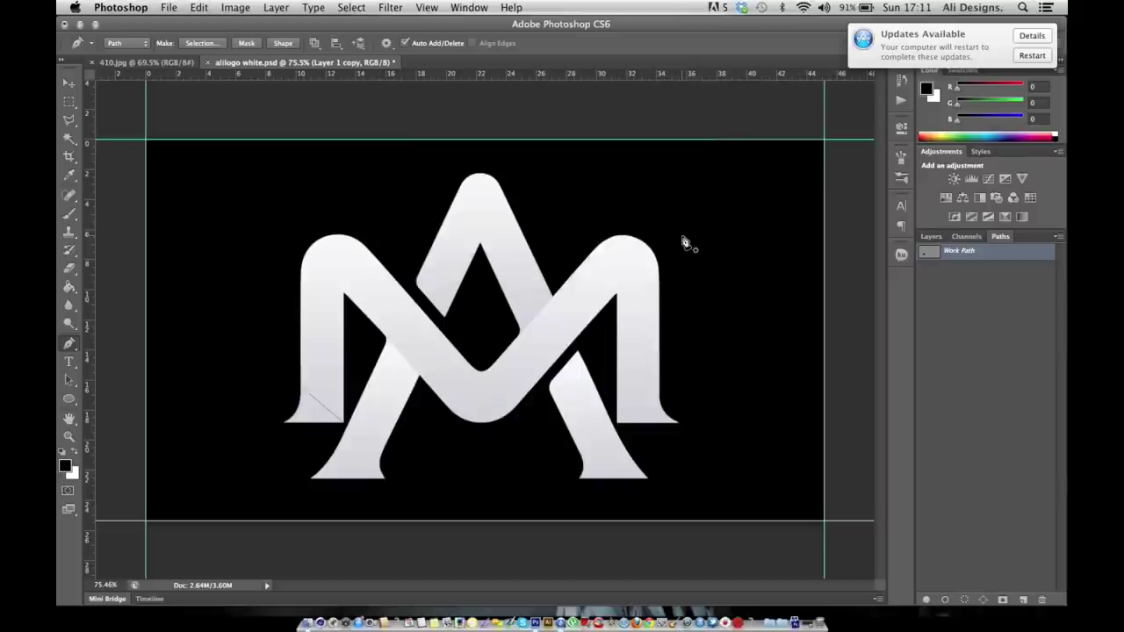
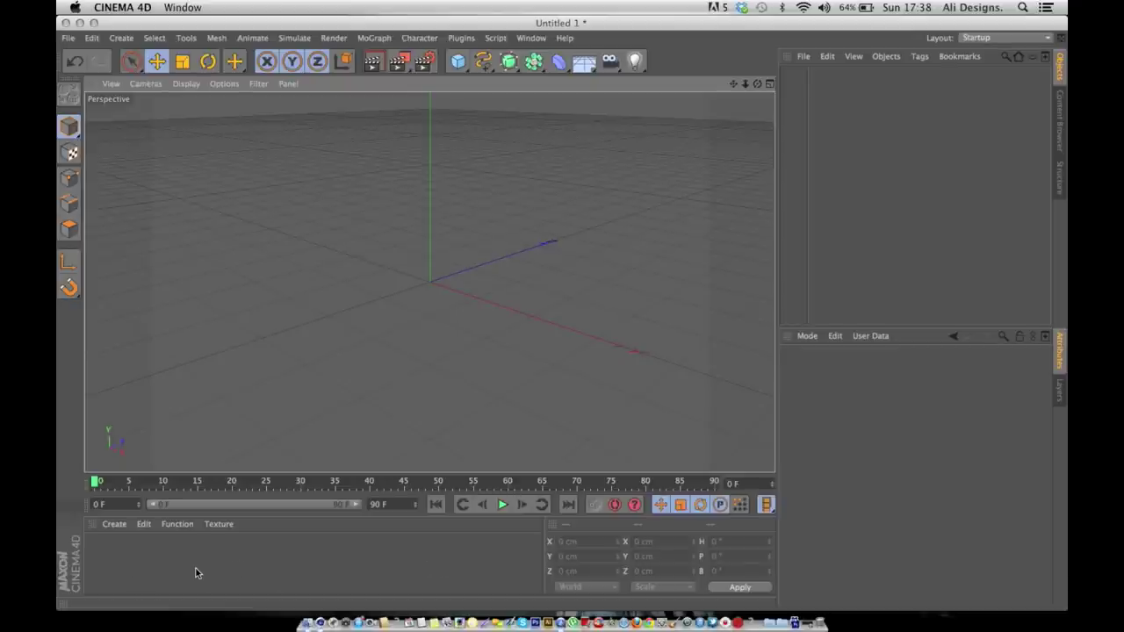
In CINEMA 4D, create a material using 410.jpg from the Desktop as its color texture, without copying the image to the project location.
{"action": "double_click", "coordinate": [162, 567]}
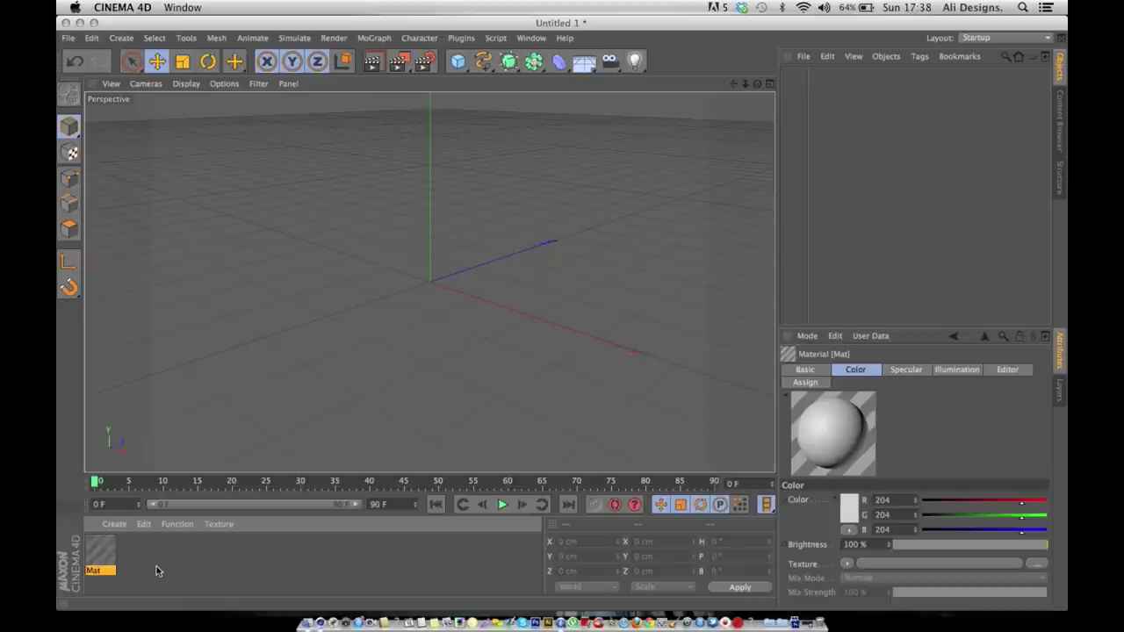
{"action": "double_click", "coordinate": [101, 551]}
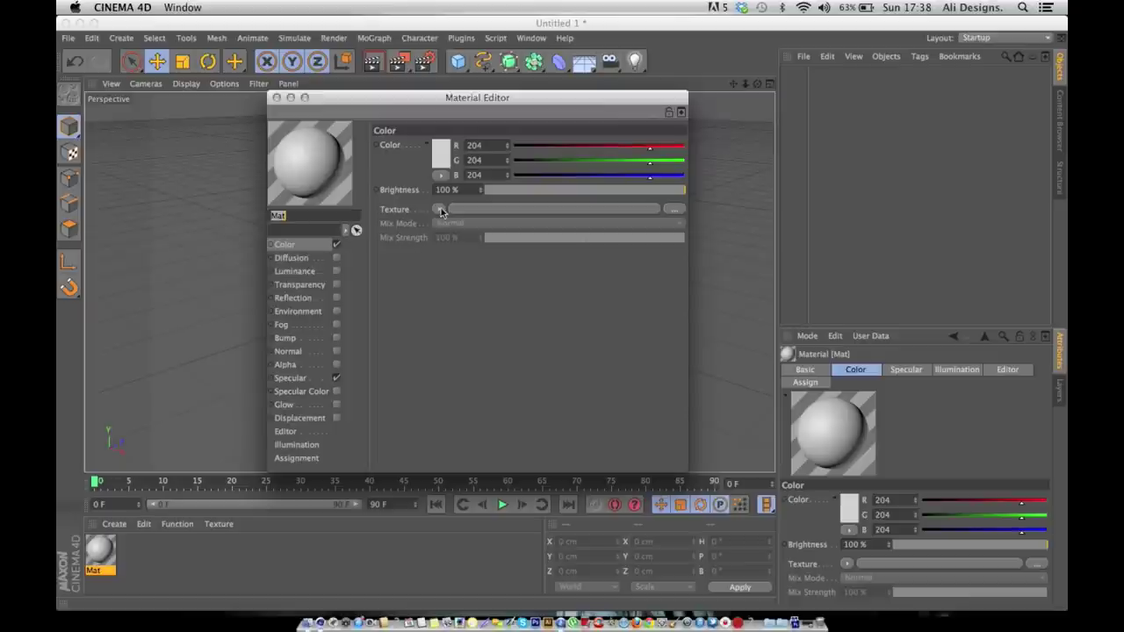
{"action": "left_click", "coordinate": [441, 211]}
{"action": "left_click", "coordinate": [463, 238]}
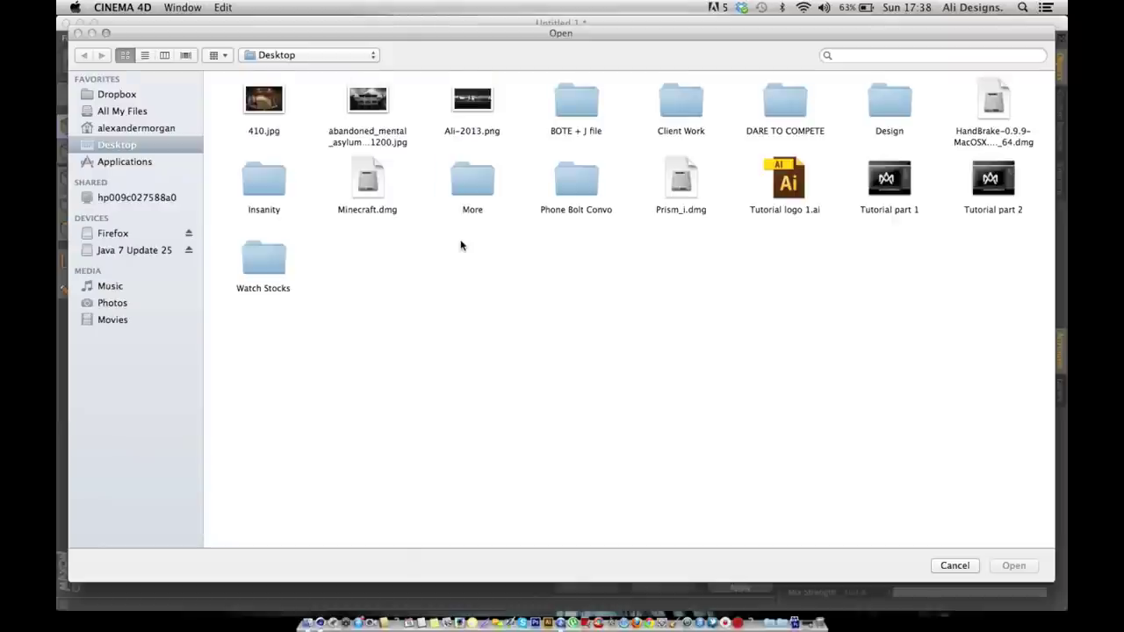
{"action": "double_click", "coordinate": [265, 102]}
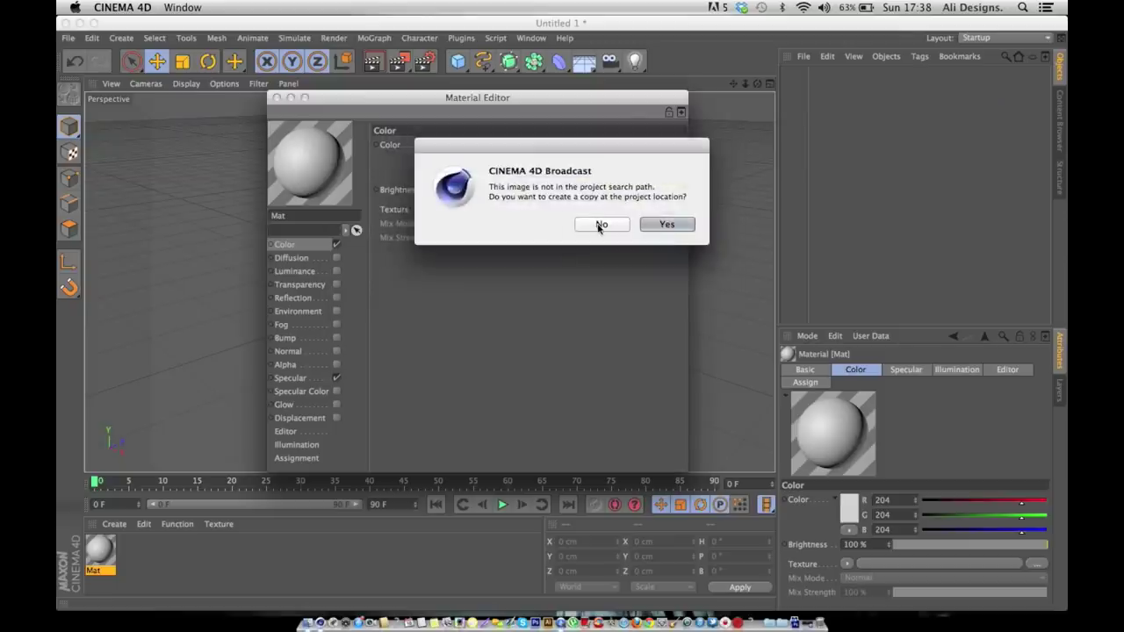
{"action": "left_click", "coordinate": [602, 225]}
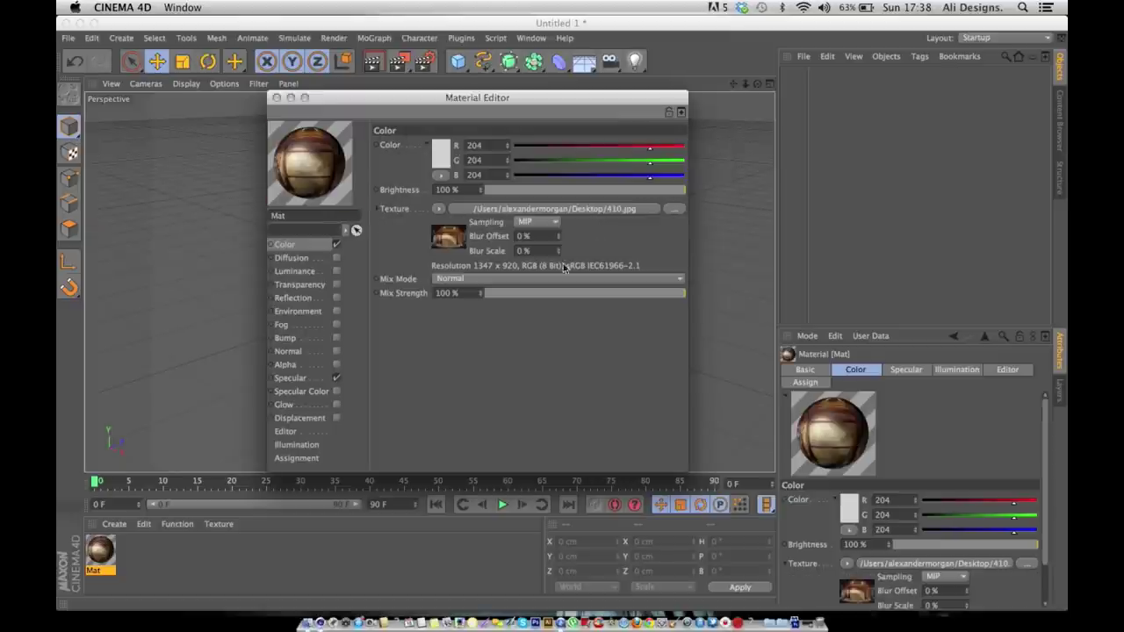
{"action": "left_click", "coordinate": [278, 98]}
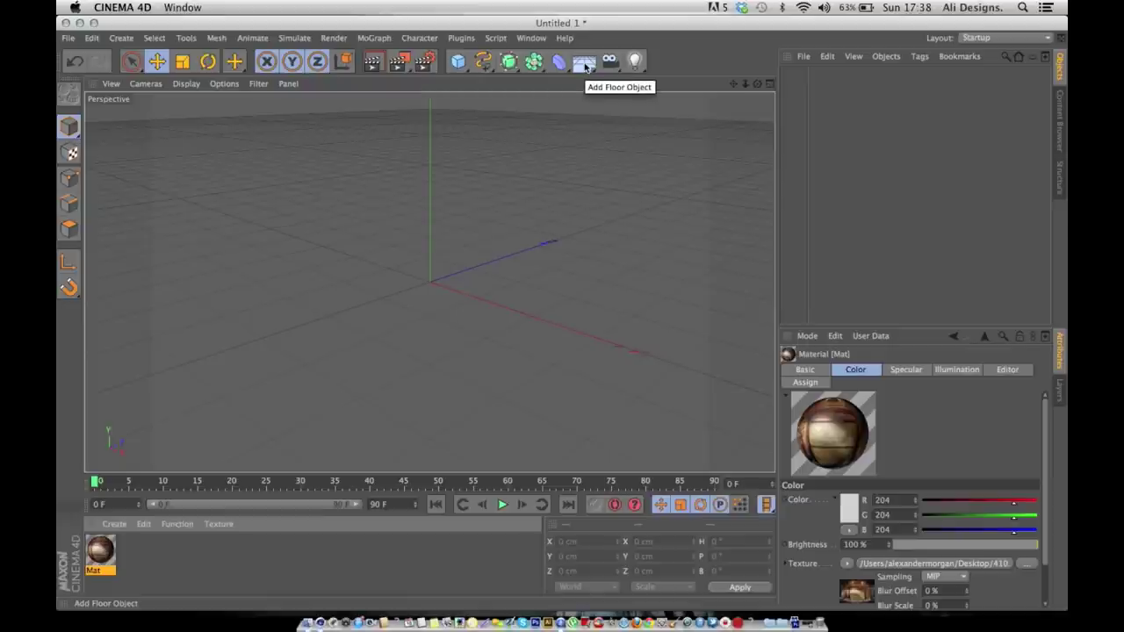
Add a Background object and apply the 410.jpg material to it.
{"action": "left_click_drag", "start_coordinate": [585, 67], "coordinate": [637, 125]}
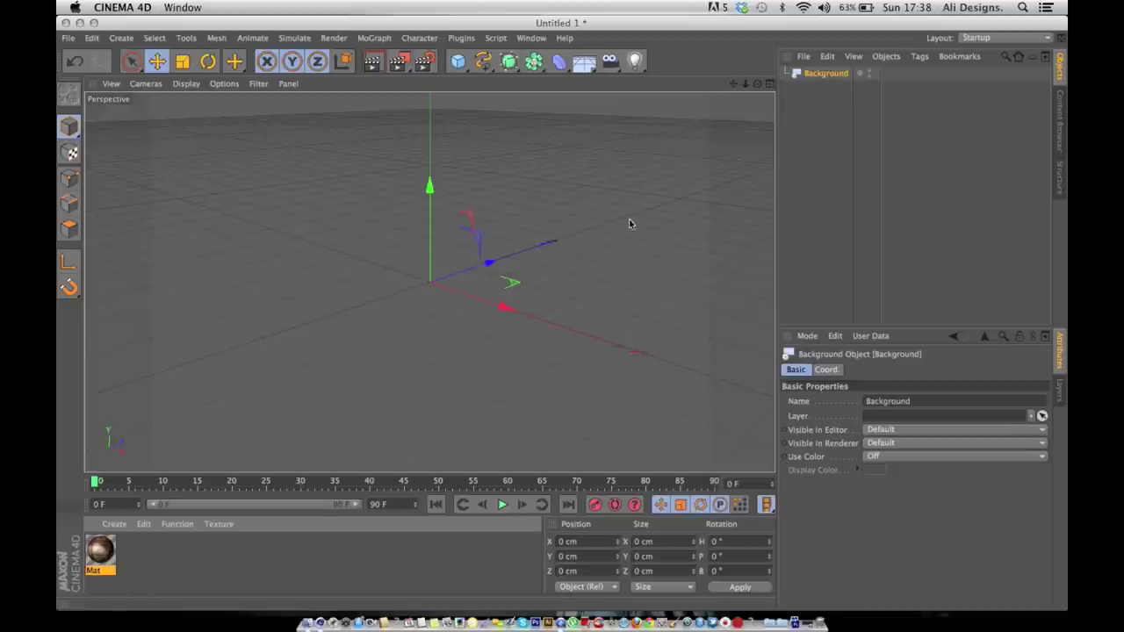
{"action": "left_click_drag", "start_coordinate": [105, 554], "coordinate": [827, 76]}
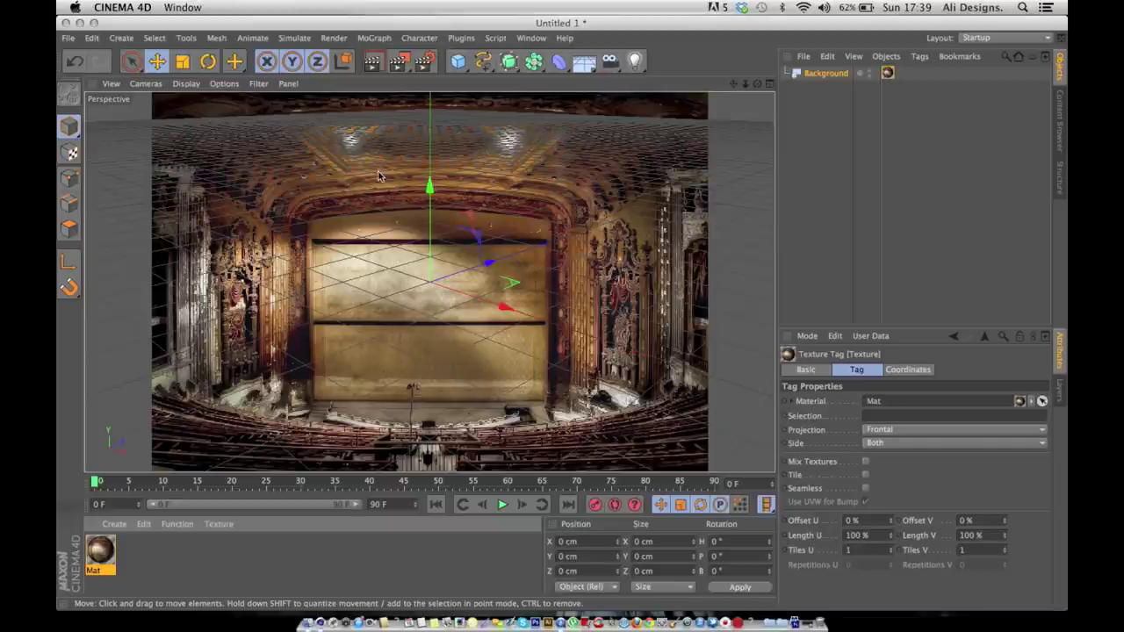
Configure the render output to save to the Desktop as "Logo 2" in PNG format.
{"action": "left_click", "coordinate": [424, 68]}
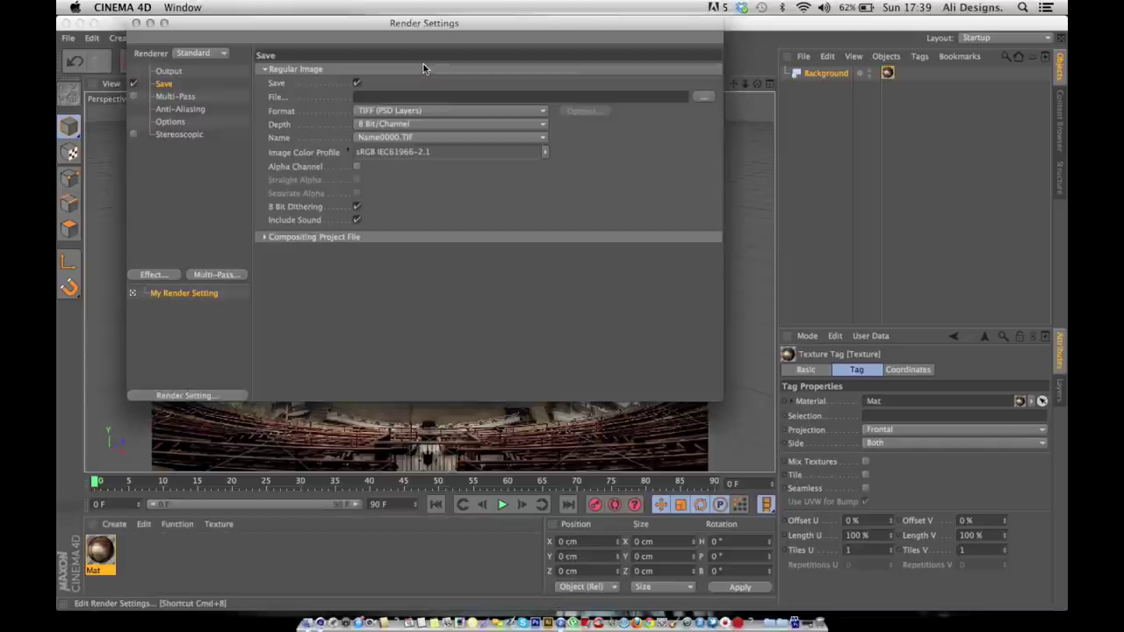
{"action": "left_click", "coordinate": [168, 72]}
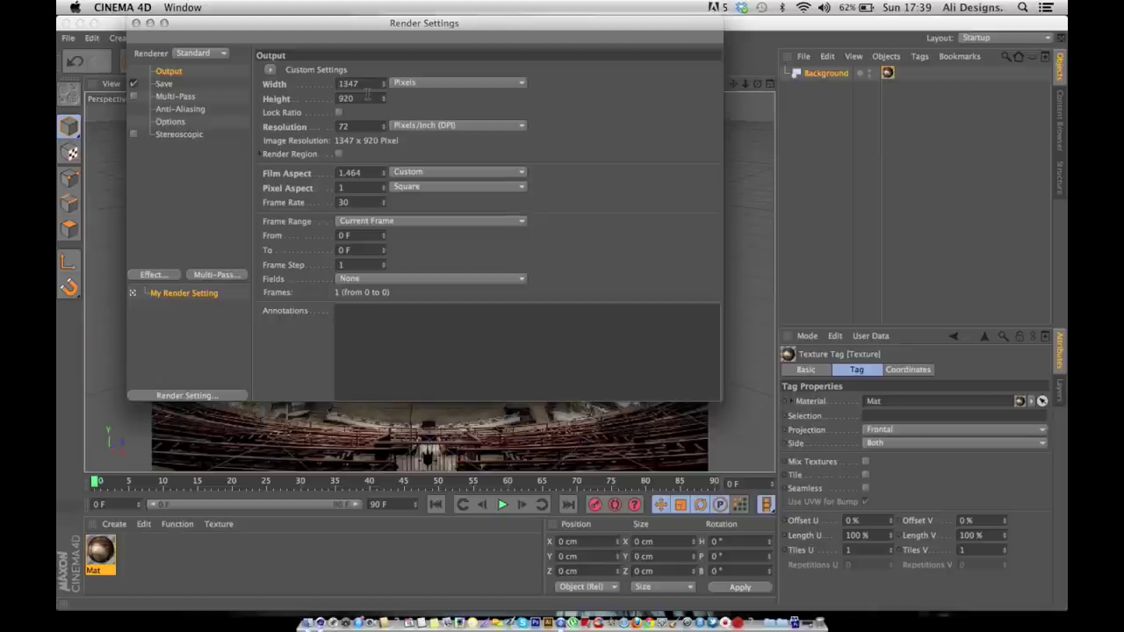
{"action": "left_click", "coordinate": [164, 84]}
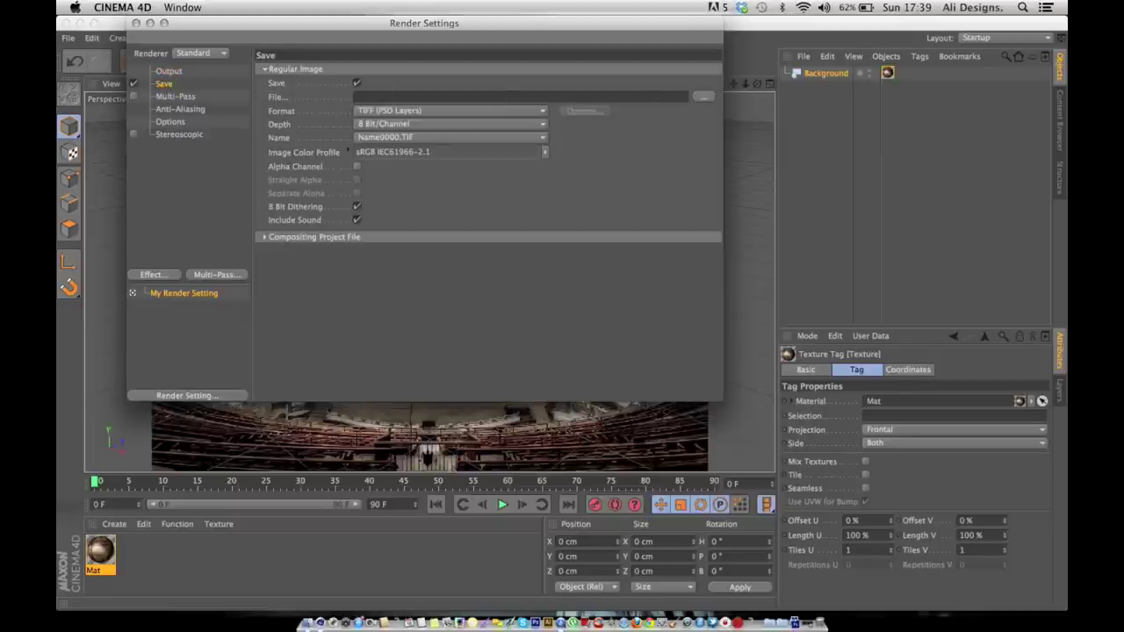
{"action": "left_click", "coordinate": [703, 97]}
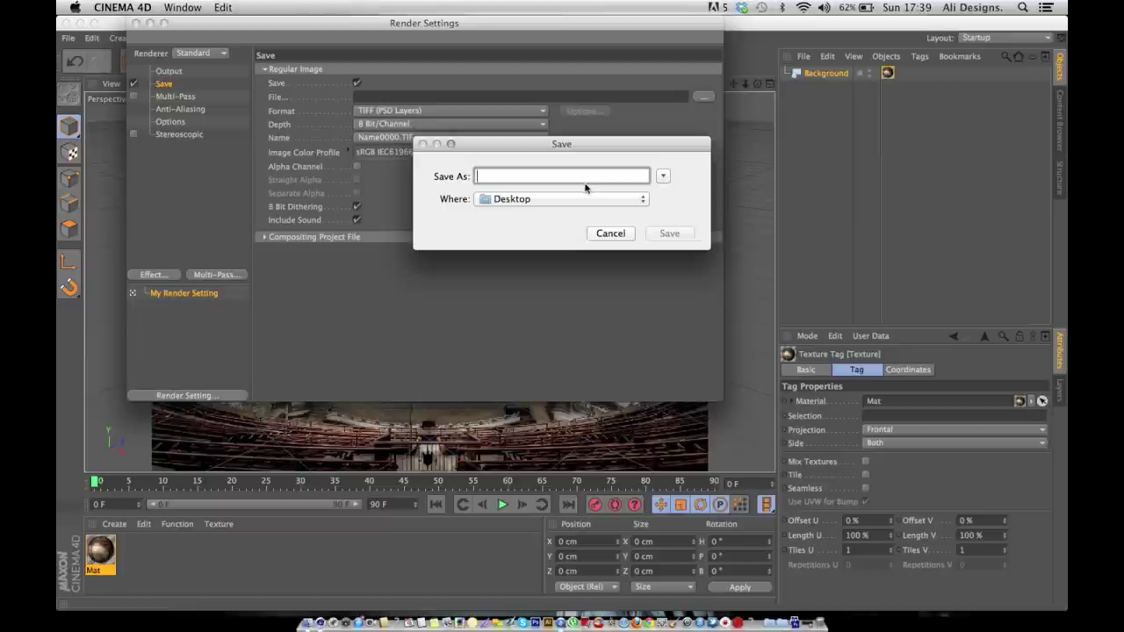
{"action": "type", "text": "a"}
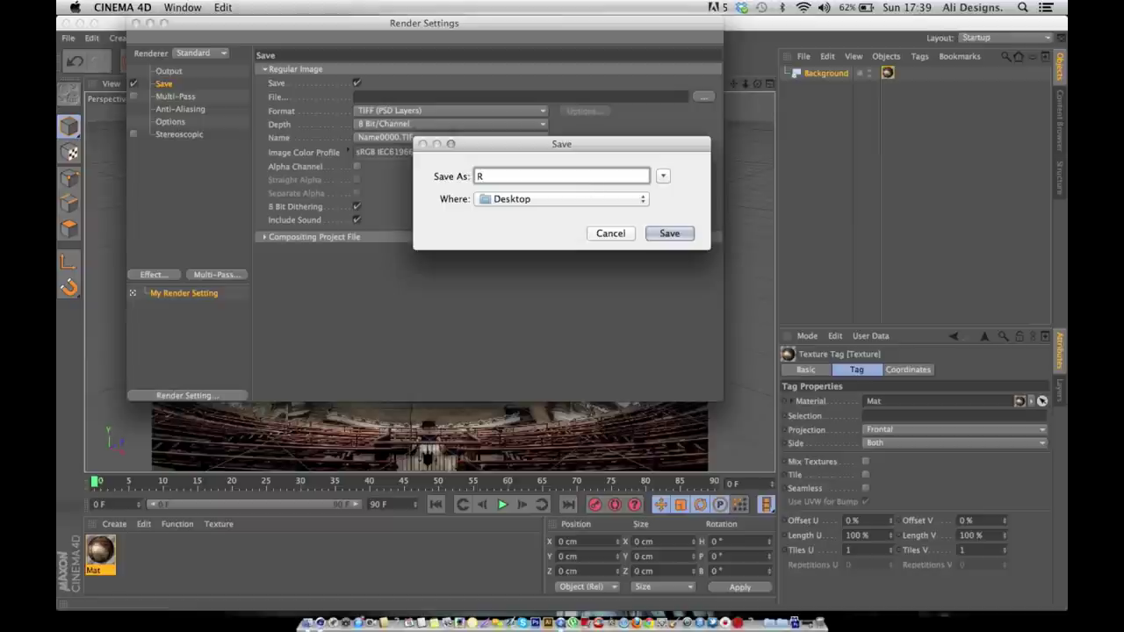
{"action": "key", "text": "BackSpace"}
{"action": "type", "text": "Logo2"}
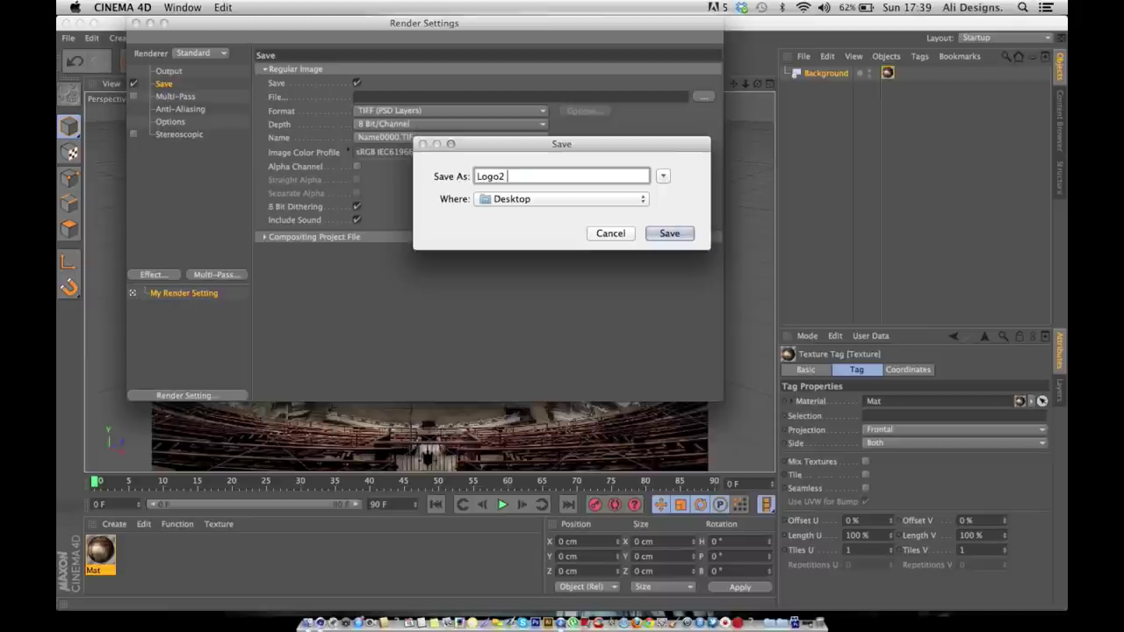
{"action": "key", "text": "BackSpace"}
{"action": "type", "text": "2"}
{"action": "left_click", "coordinate": [668, 235]}
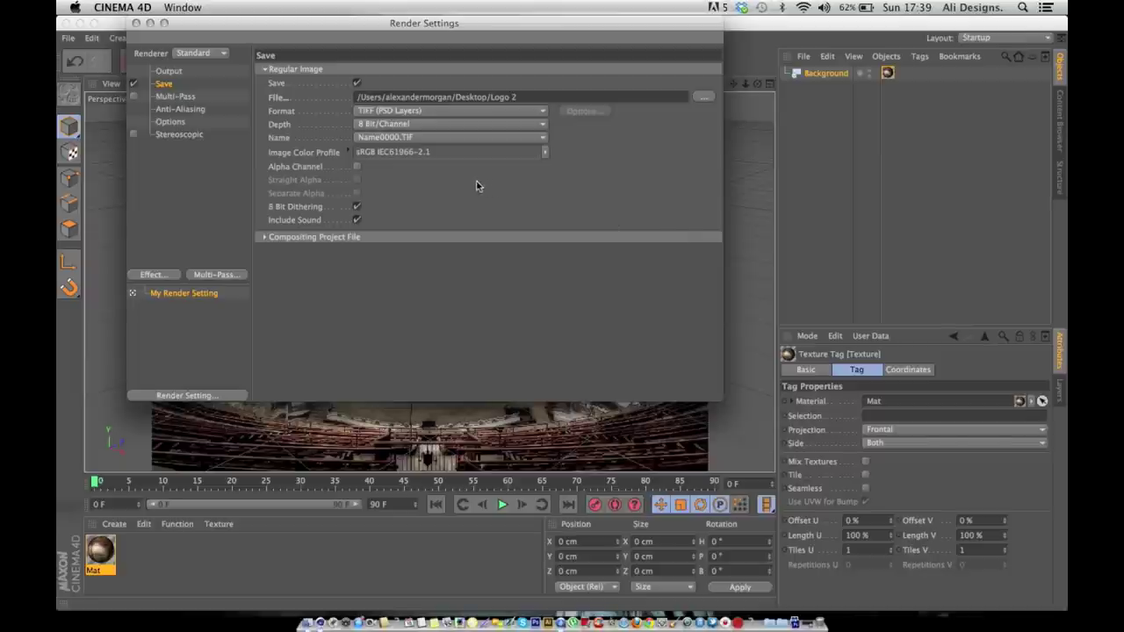
{"action": "left_click", "coordinate": [390, 109]}
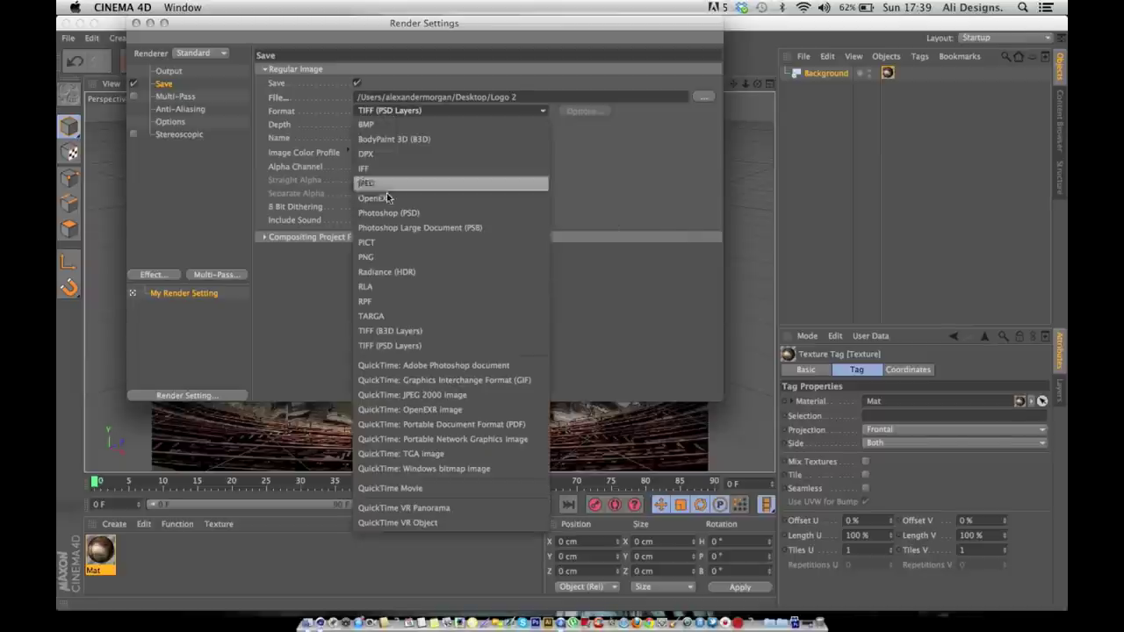
{"action": "left_click", "coordinate": [380, 256]}
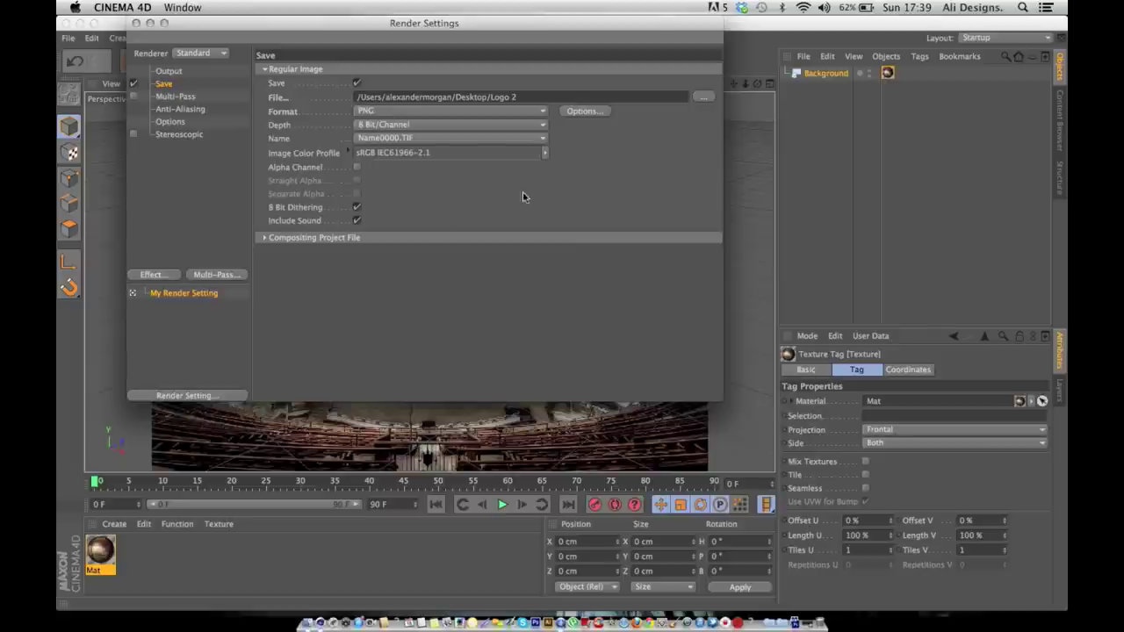
Set the render's anti-aliasing to Best and close the render settings.
{"action": "left_click", "coordinate": [178, 109]}
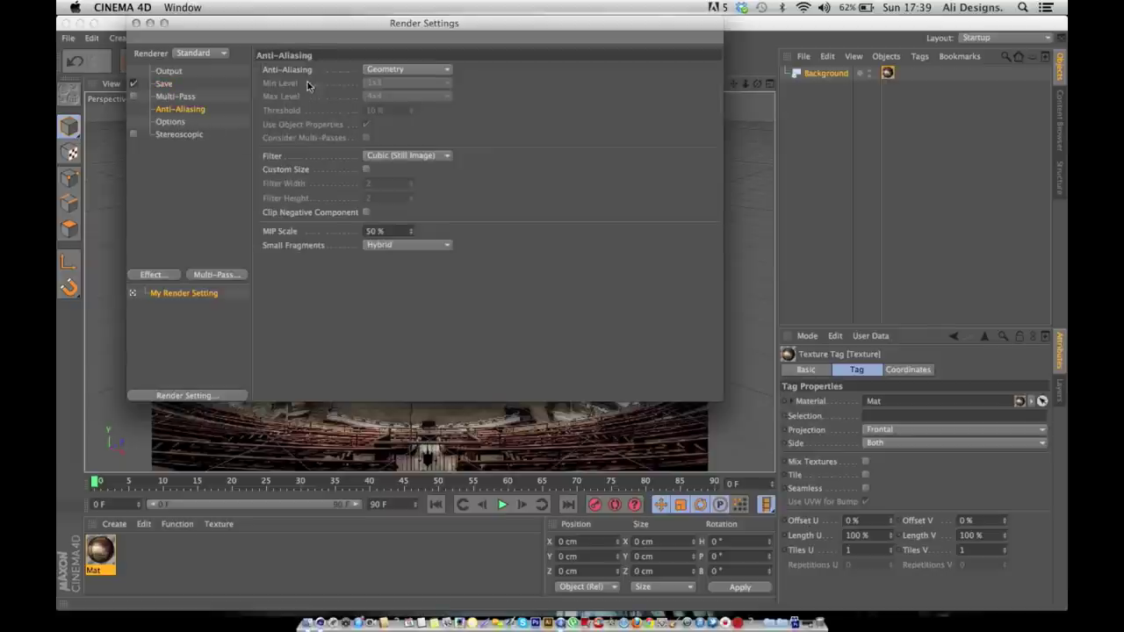
{"action": "left_click", "coordinate": [394, 70]}
{"action": "left_click", "coordinate": [386, 110]}
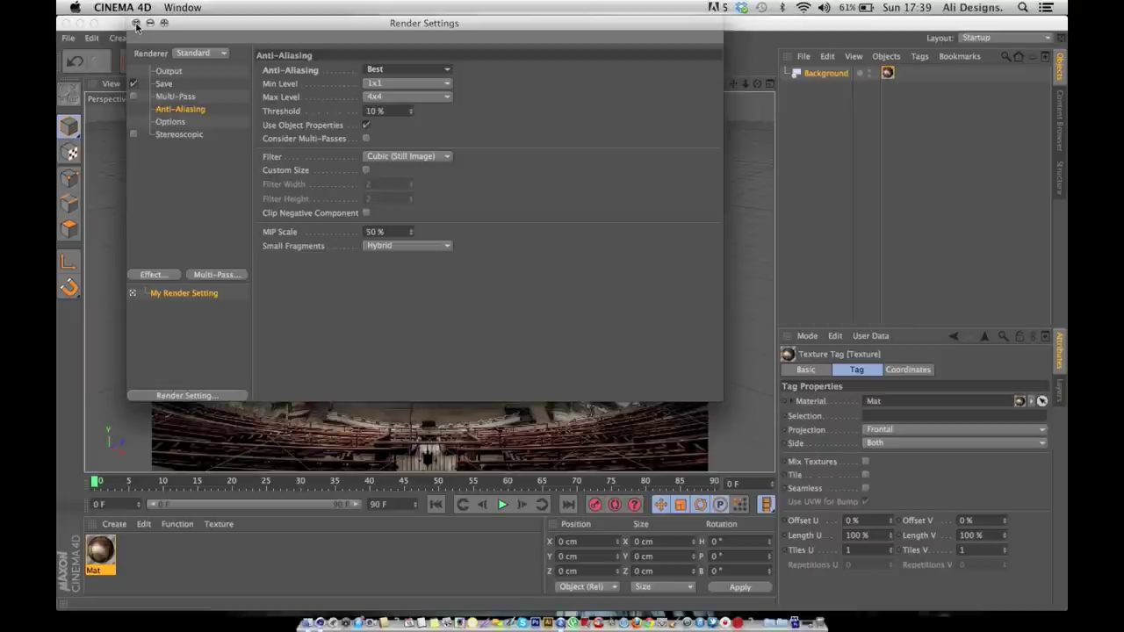
{"action": "left_click", "coordinate": [136, 24]}
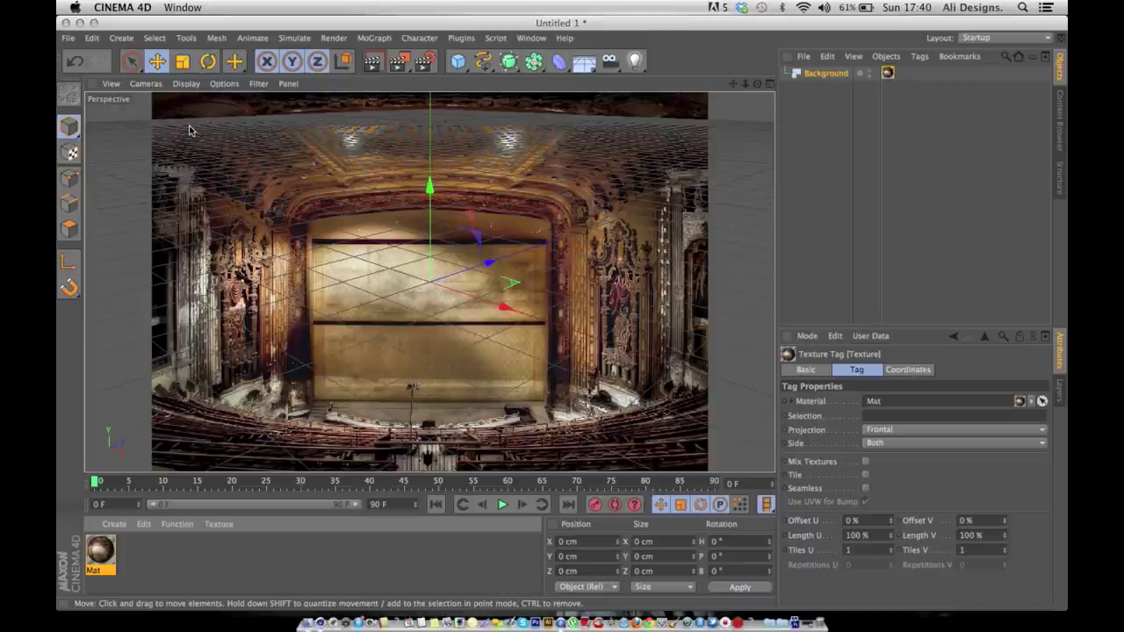
Merge "Tutorial logo 1.ai" from the Desktop into the scene at a scale of 1 centimeter with splines connected.
{"action": "left_click", "coordinate": [68, 38]}
{"action": "left_click", "coordinate": [92, 75]}
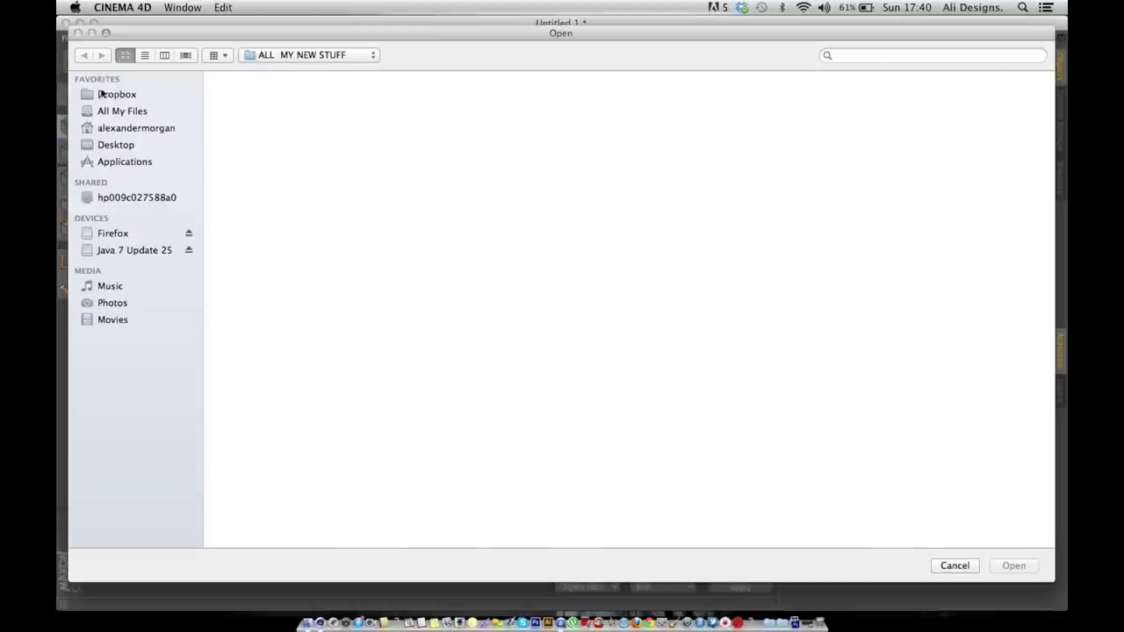
{"action": "left_click", "coordinate": [131, 146]}
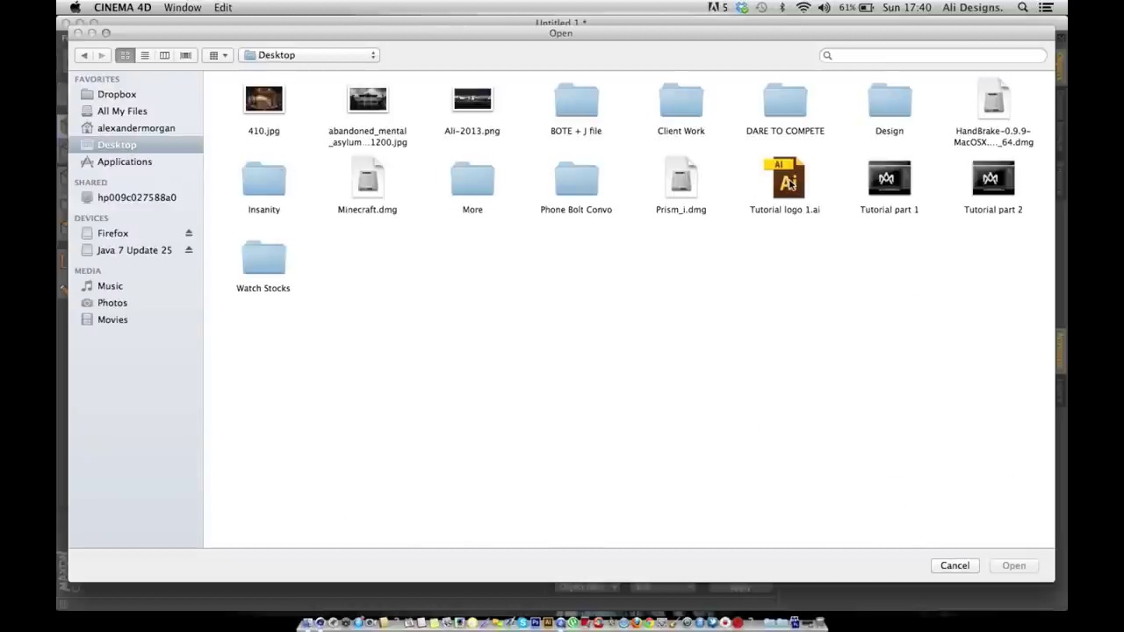
{"action": "double_click", "coordinate": [787, 184]}
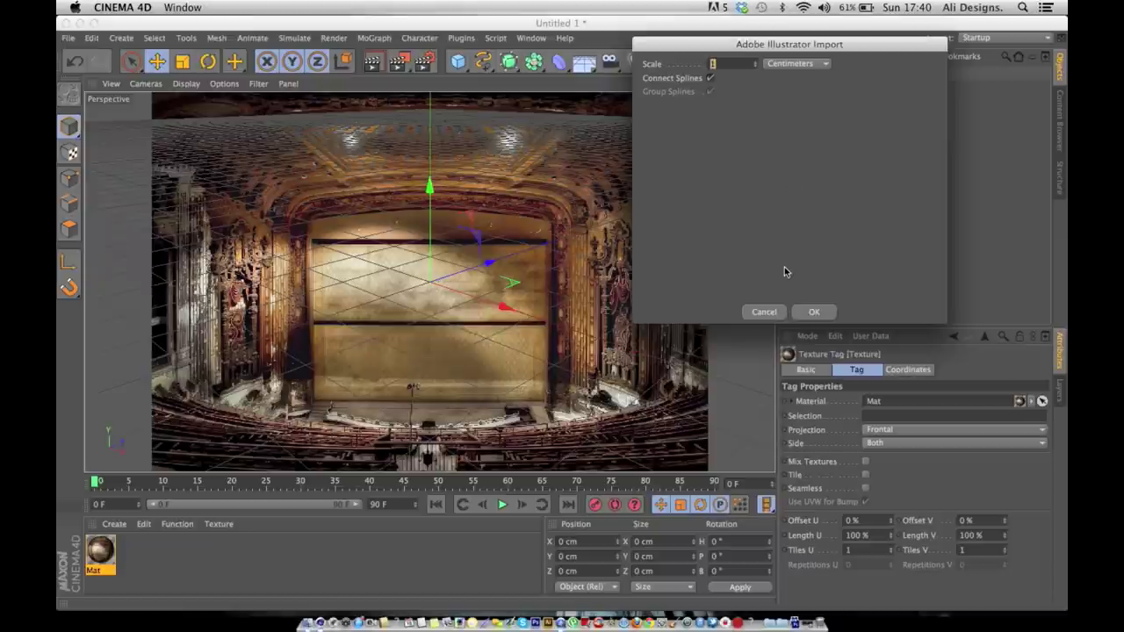
{"action": "left_click", "coordinate": [813, 312]}
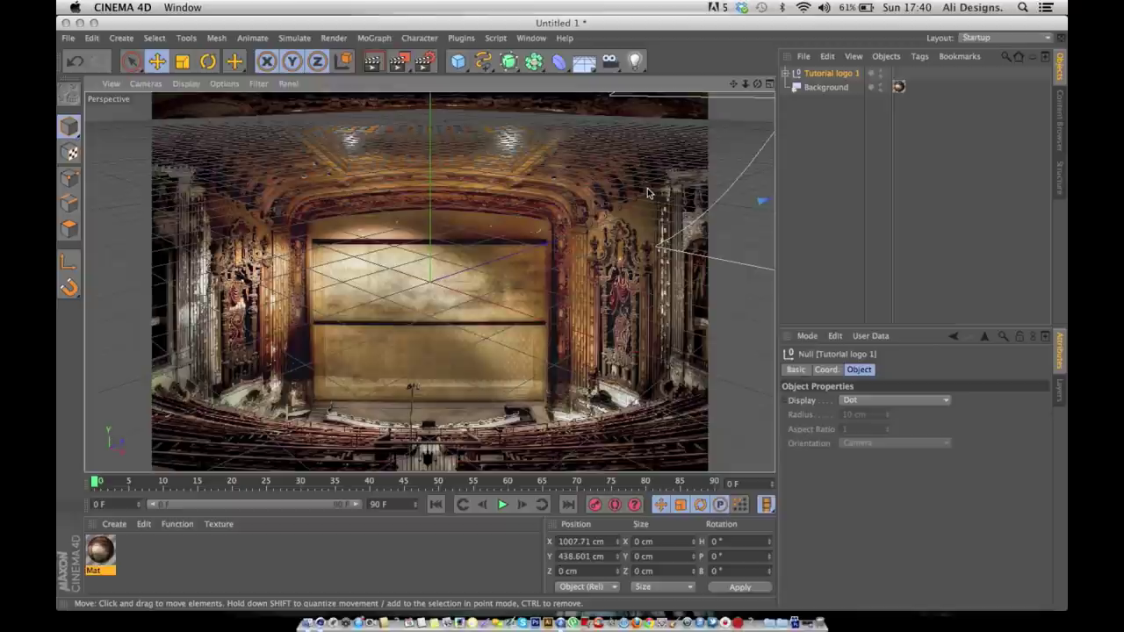
{"action": "left_click_drag", "start_coordinate": [702, 121], "coordinate": [528, 255], "text": "alt"}
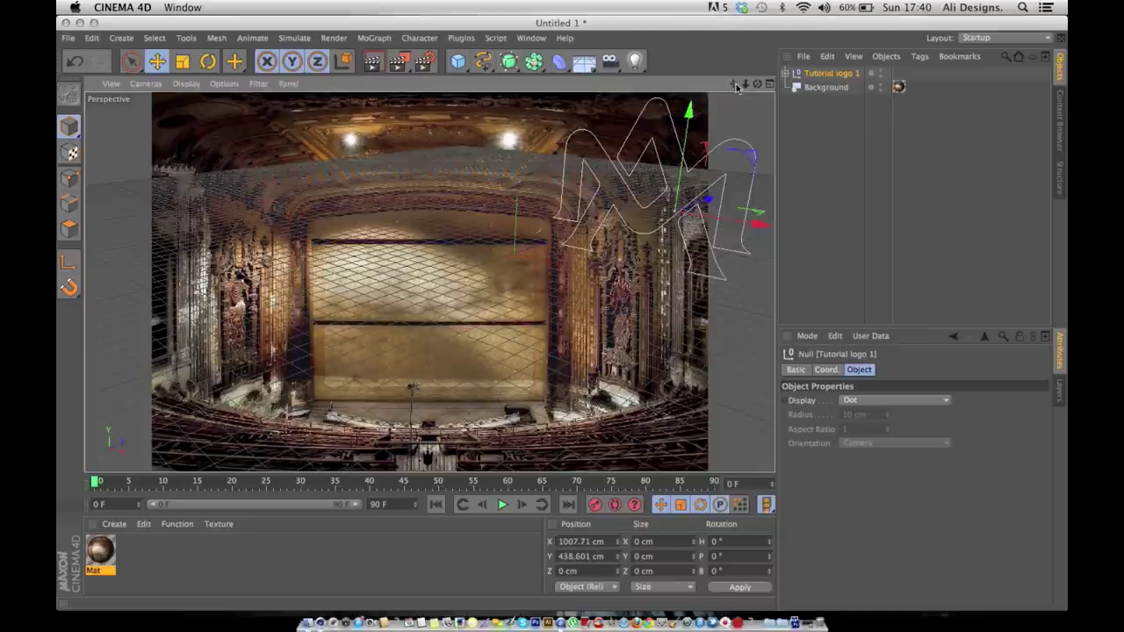
{"action": "left_click_drag", "start_coordinate": [734, 84], "coordinate": [531, 189]}
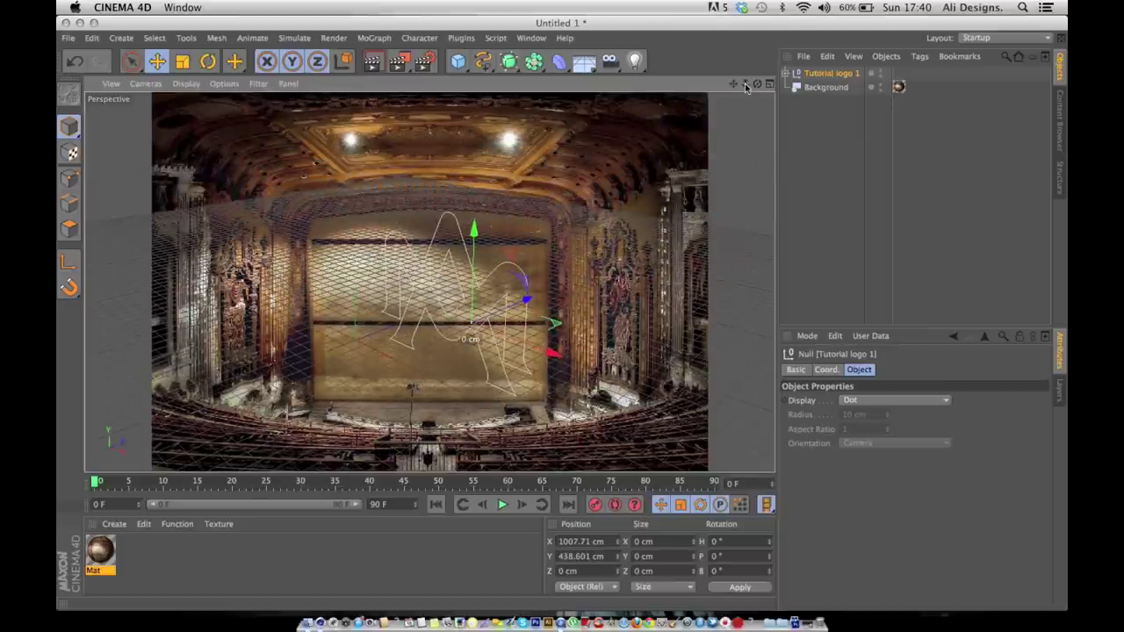
Add an Extrude NURBS object, duplicate it, and nest Path 1 under the copy and Path 2 under the original.
{"action": "left_click_drag", "start_coordinate": [745, 85], "coordinate": [676, 95]}
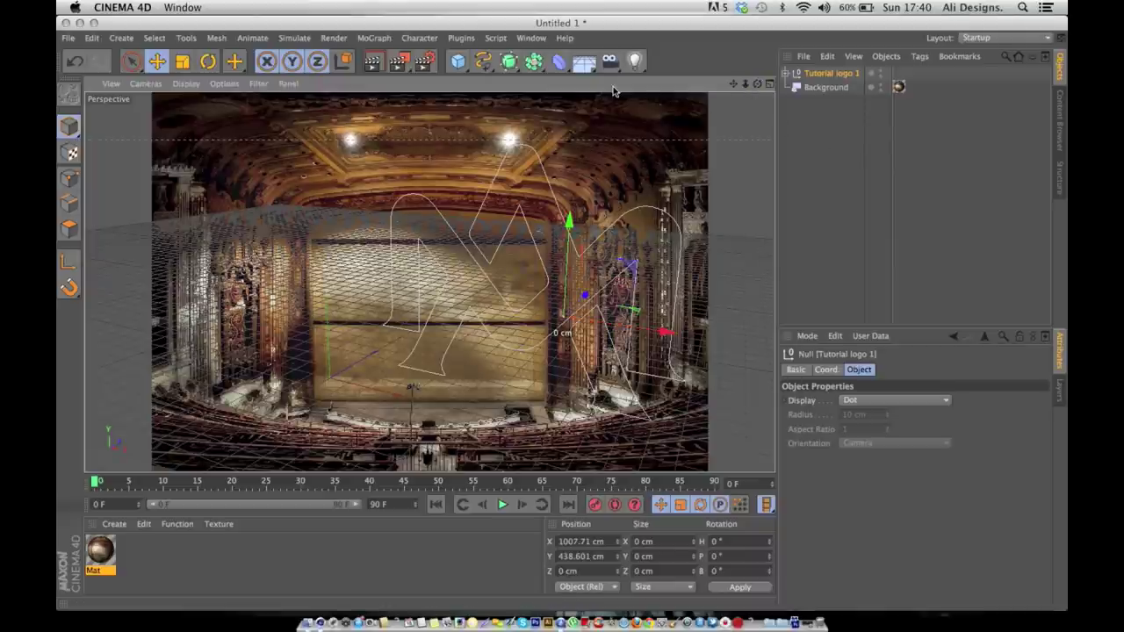
{"action": "left_click_drag", "start_coordinate": [510, 66], "coordinate": [662, 77]}
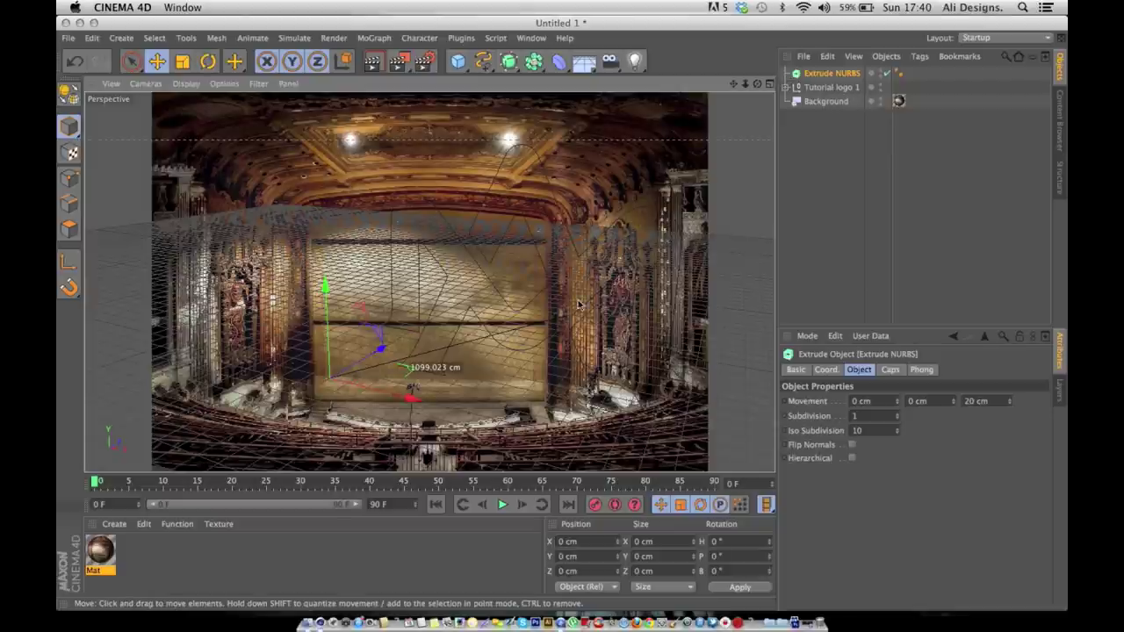
{"action": "left_click", "coordinate": [786, 88]}
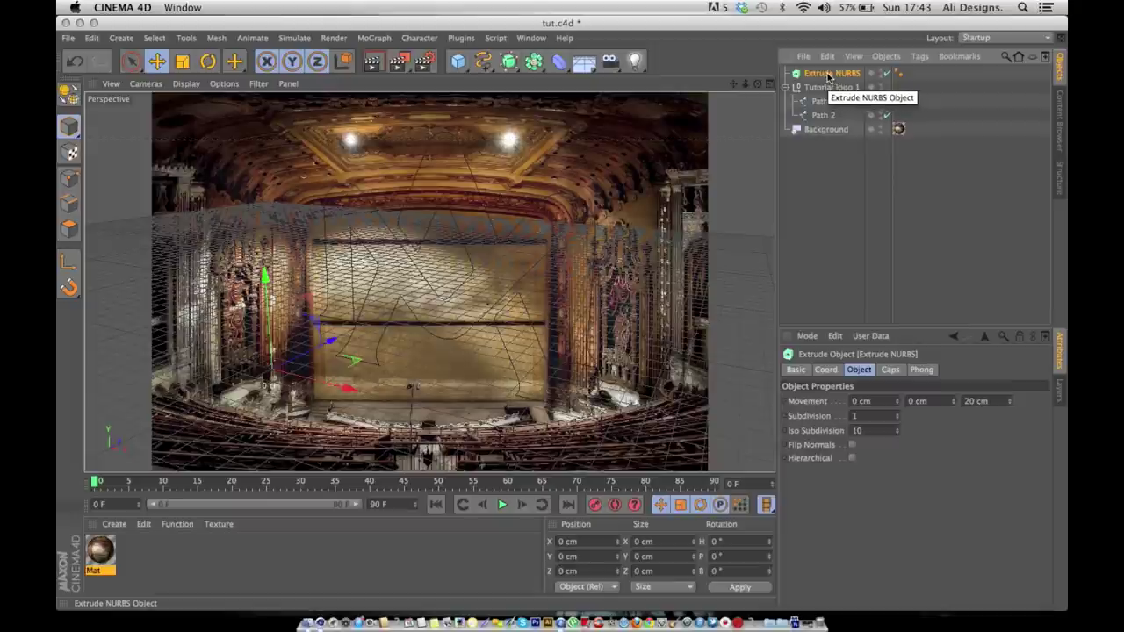
{"action": "key", "text": "super+v"}
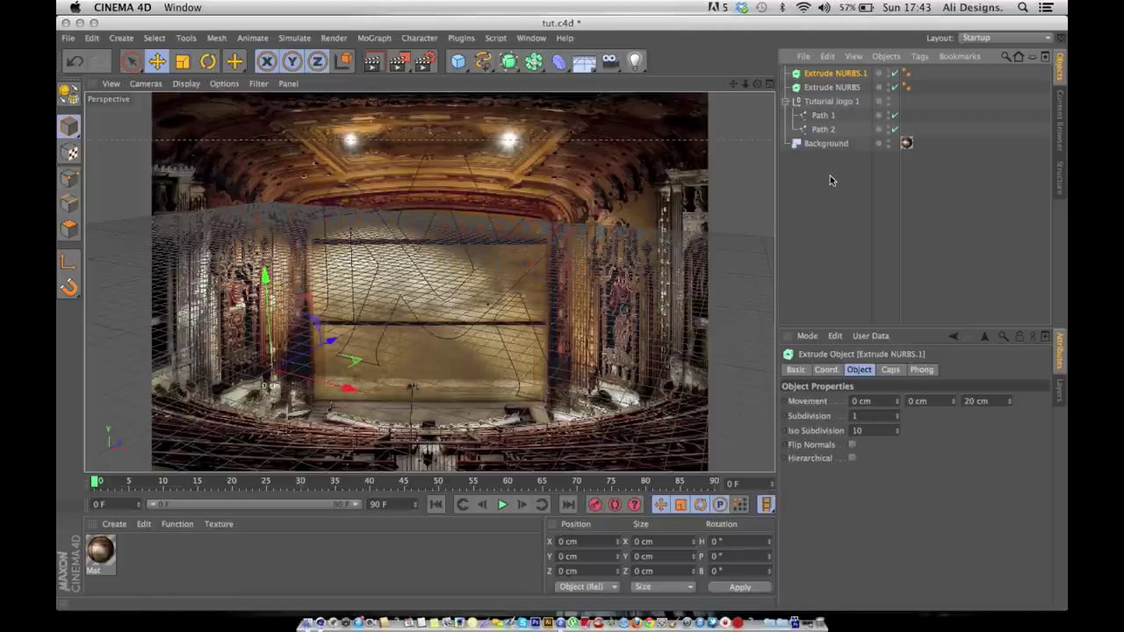
{"action": "left_click_drag", "start_coordinate": [825, 116], "coordinate": [825, 75]}
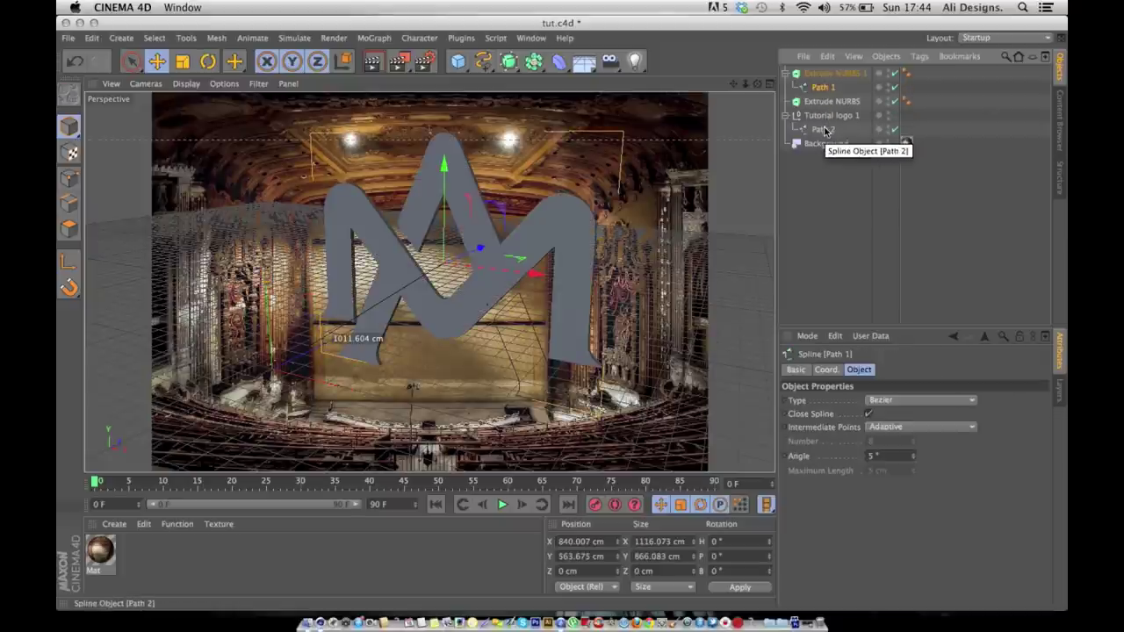
{"action": "left_click_drag", "start_coordinate": [825, 129], "coordinate": [826, 102]}
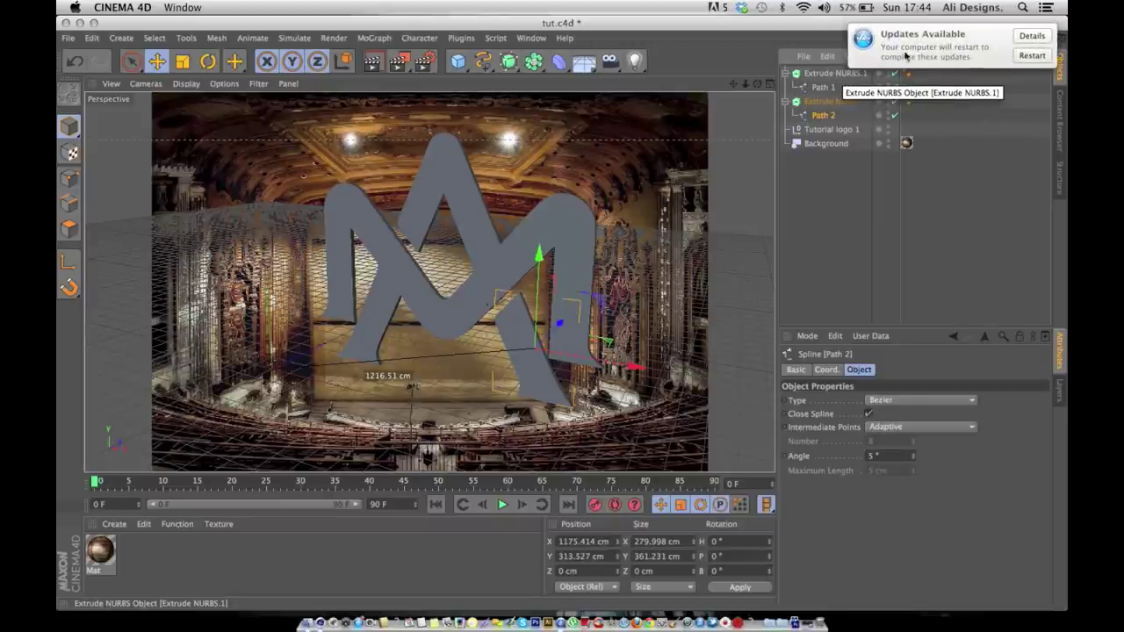
Set the Z movement of both Extrude NURBS objects to 120 cm and move the extruded logo to the right side of the theatre.
{"action": "left_click", "coordinate": [826, 74]}
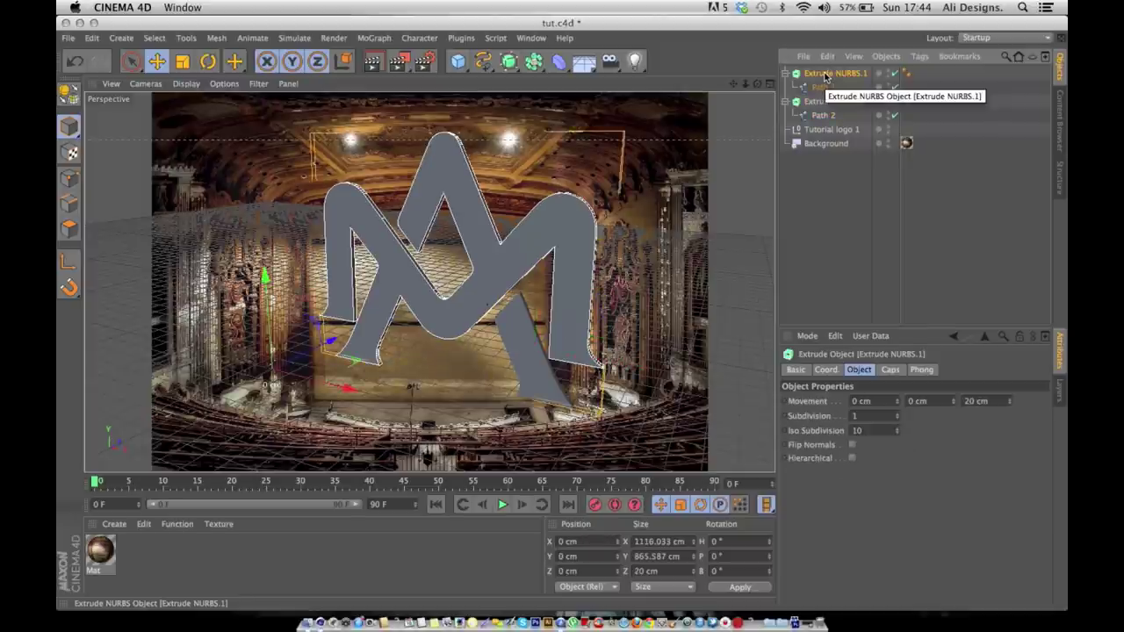
{"action": "left_click", "coordinate": [829, 101], "text": "ctrl"}
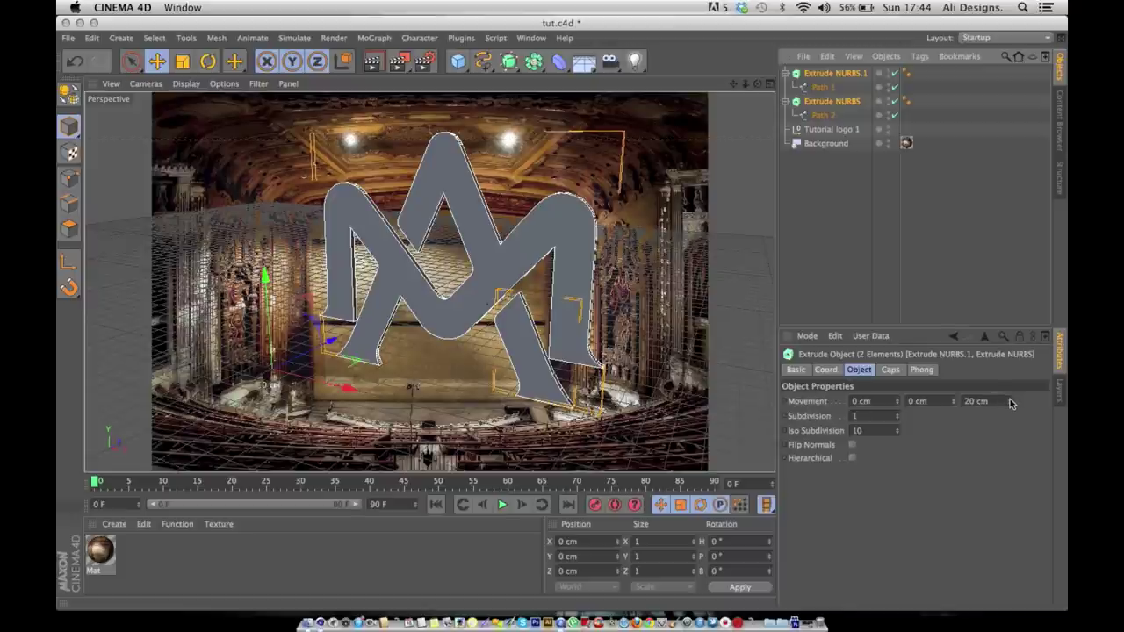
{"action": "left_click_drag", "start_coordinate": [1010, 402], "coordinate": [1050, 402]}
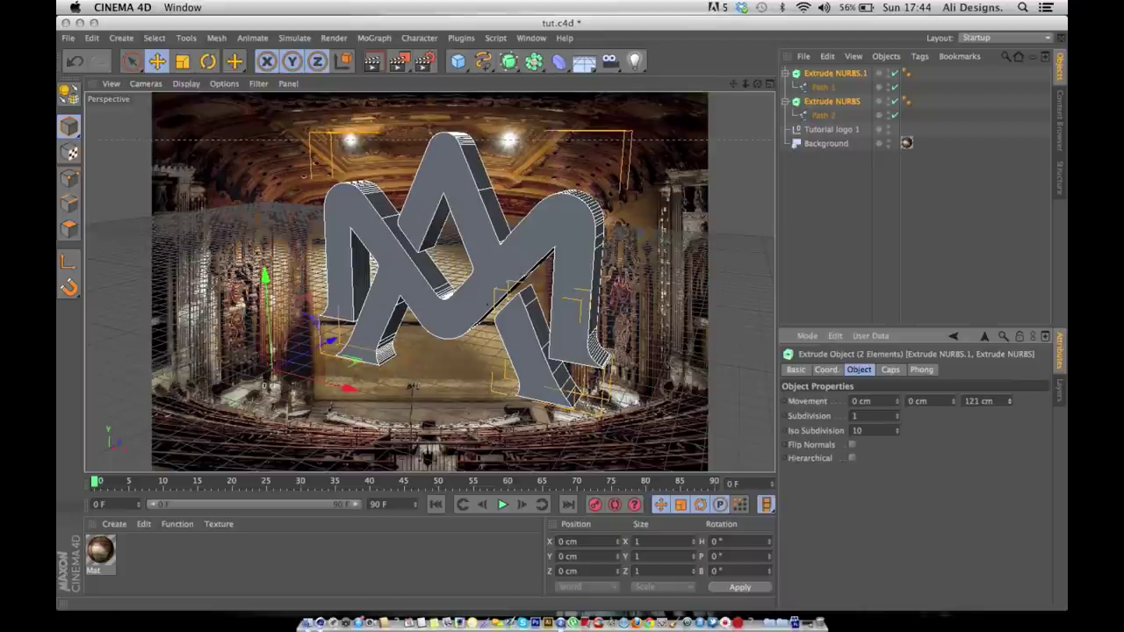
{"action": "left_click_drag", "start_coordinate": [1050, 402], "coordinate": [1048, 402]}
{"action": "left_click_drag", "start_coordinate": [735, 86], "coordinate": [418, 293]}
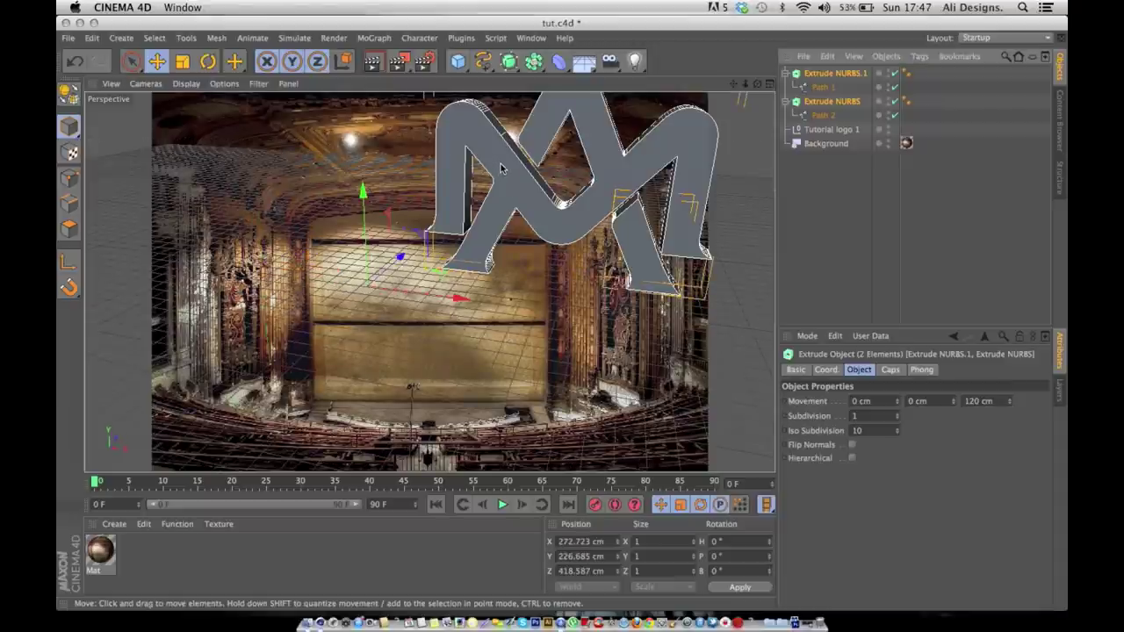
{"action": "left_click_drag", "start_coordinate": [501, 169], "coordinate": [722, 232]}
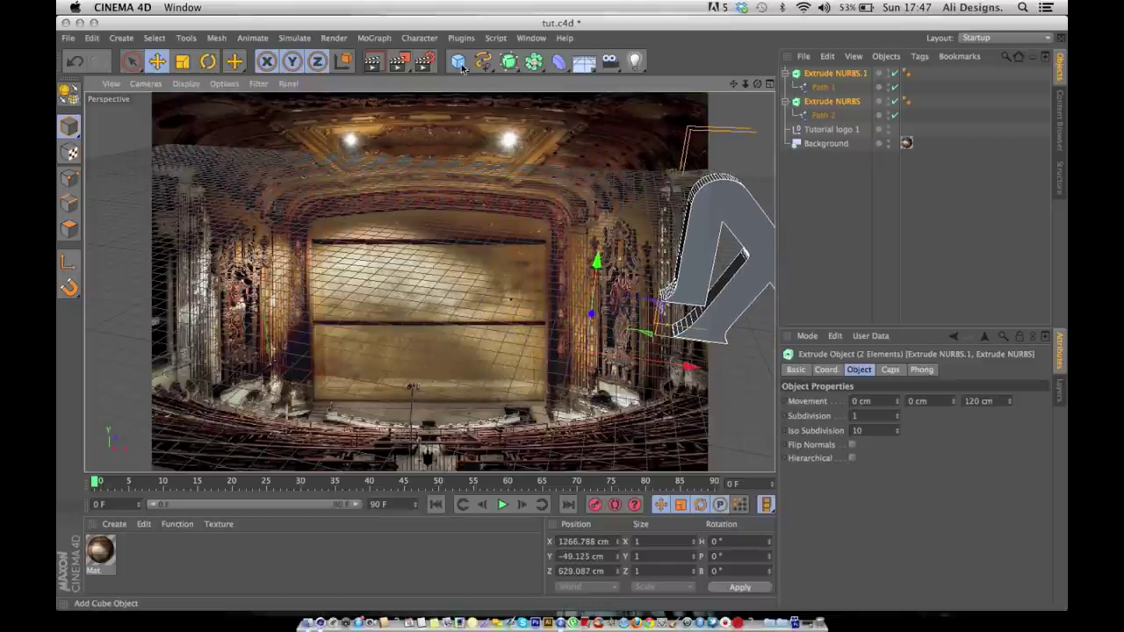
Add a Plane object, shift it back along Z, and rotate it upright to about H 16.8°, P 71.5°, B 6.9°.
{"action": "left_click_drag", "start_coordinate": [459, 64], "coordinate": [585, 104]}
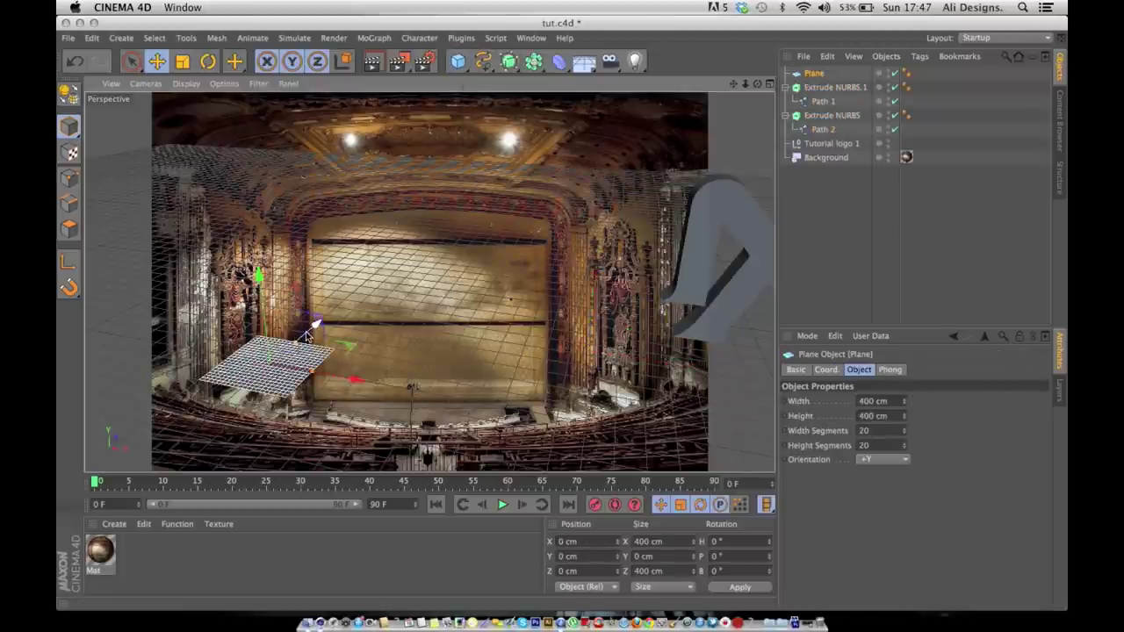
{"action": "left_click_drag", "start_coordinate": [309, 334], "coordinate": [327, 313]}
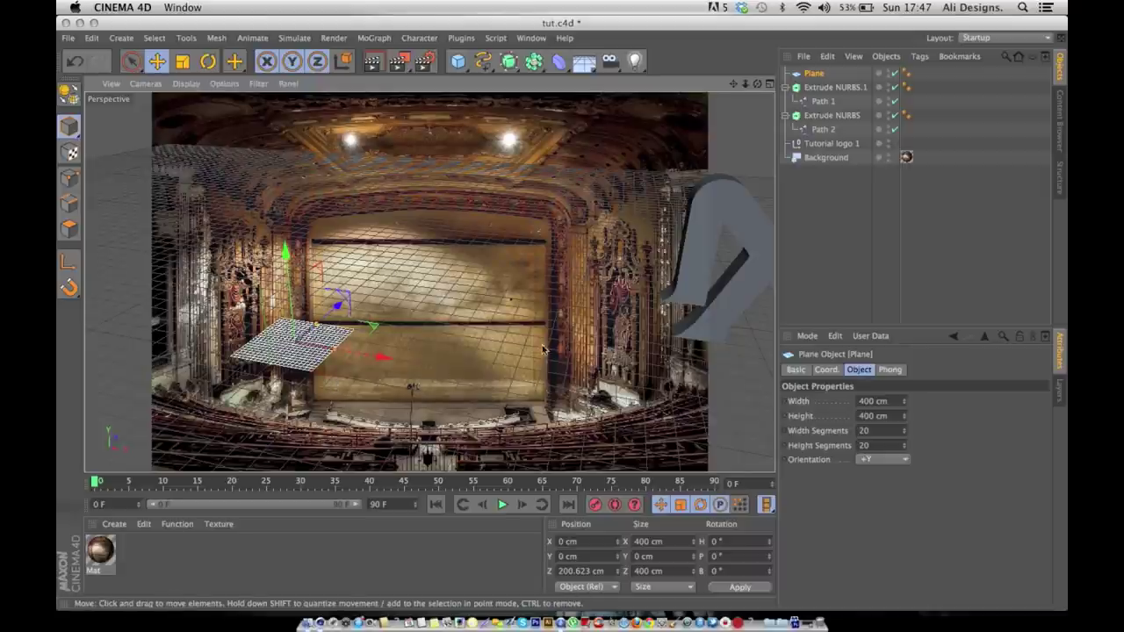
{"action": "left_click", "coordinate": [208, 61]}
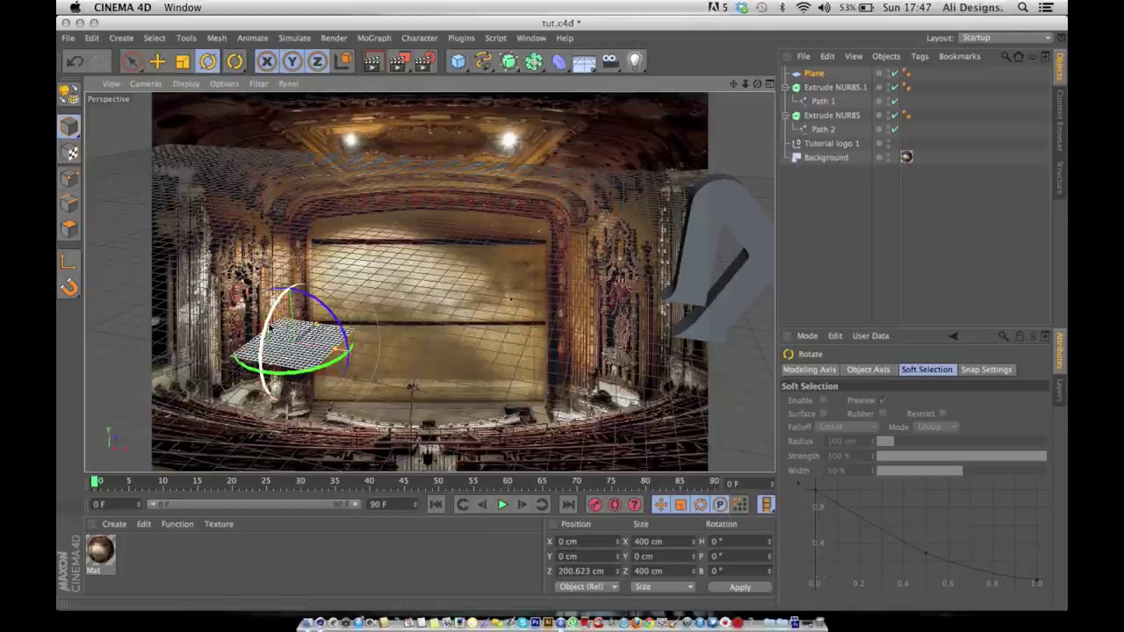
{"action": "left_click_drag", "start_coordinate": [281, 335], "coordinate": [249, 349]}
Move the plane onto the theatre's stage screen, resize it to 1154 cm wide by 409 cm high, and centre it across the screen.
{"action": "left_click", "coordinate": [156, 60]}
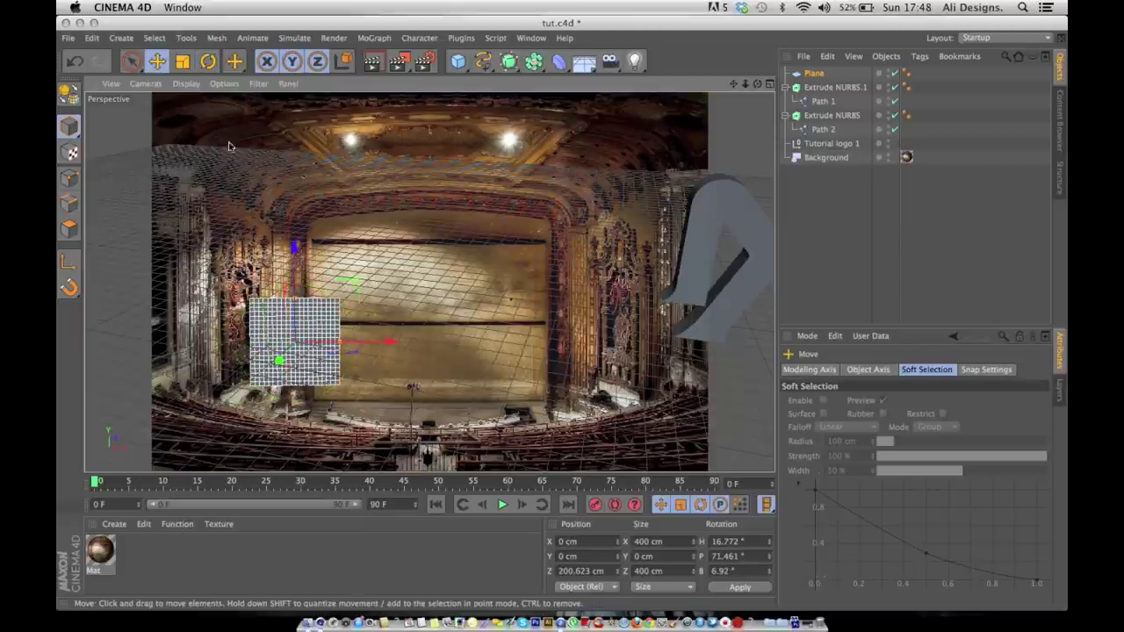
{"action": "left_click_drag", "start_coordinate": [300, 272], "coordinate": [297, 218]}
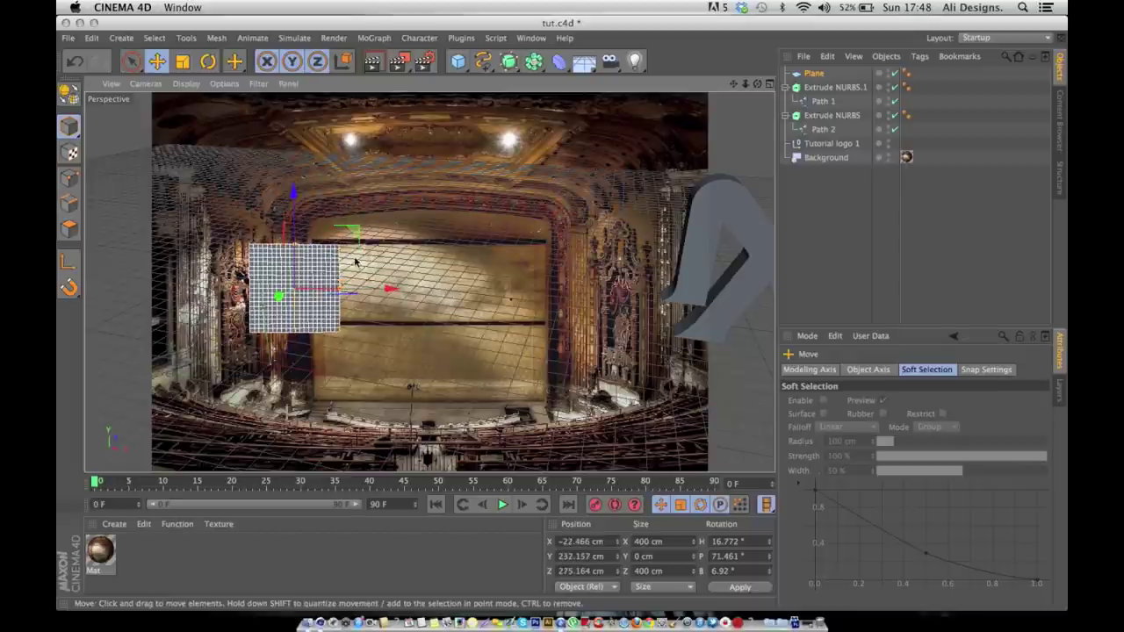
{"action": "left_click_drag", "start_coordinate": [391, 289], "coordinate": [449, 286]}
{"action": "left_click", "coordinate": [396, 267]}
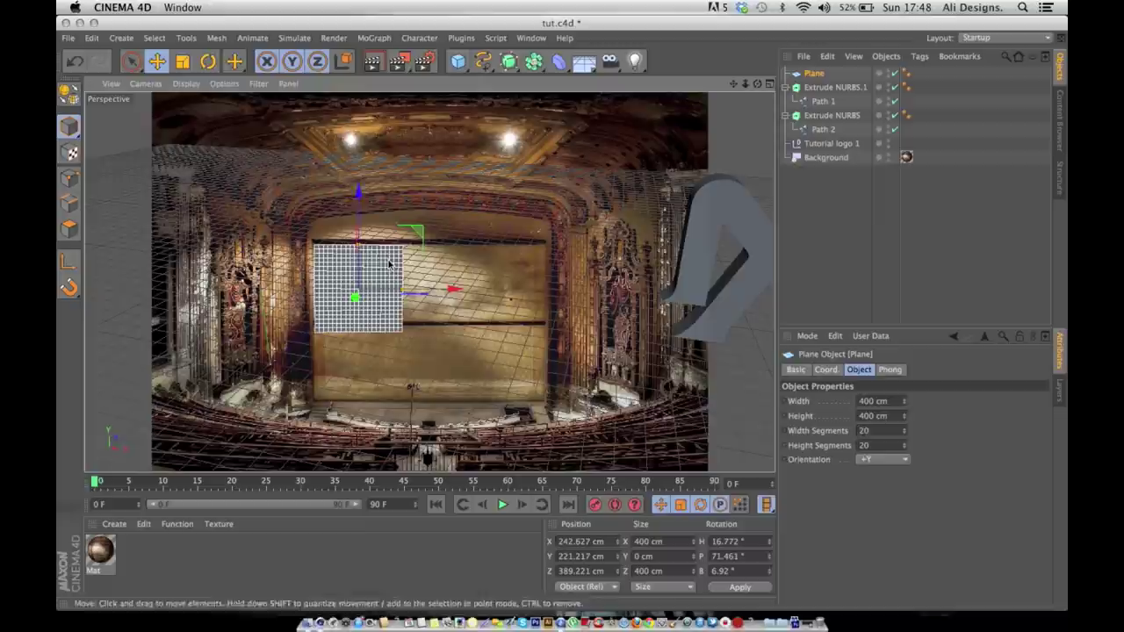
{"action": "left_click_drag", "start_coordinate": [325, 273], "coordinate": [335, 272]}
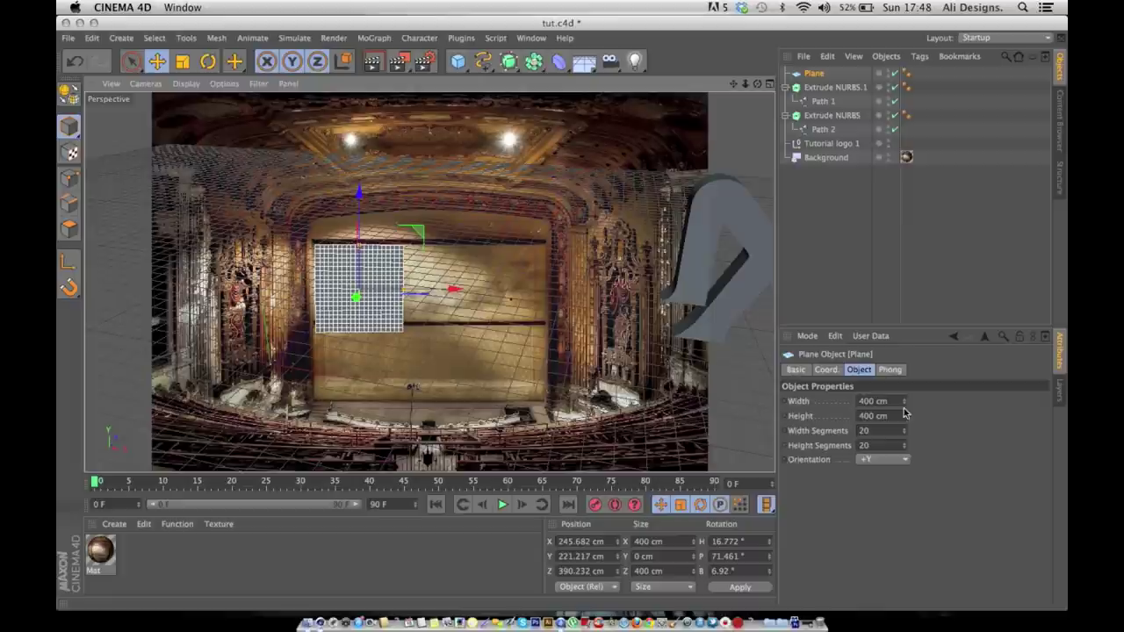
{"action": "left_click_drag", "start_coordinate": [905, 416], "coordinate": [906, 345]}
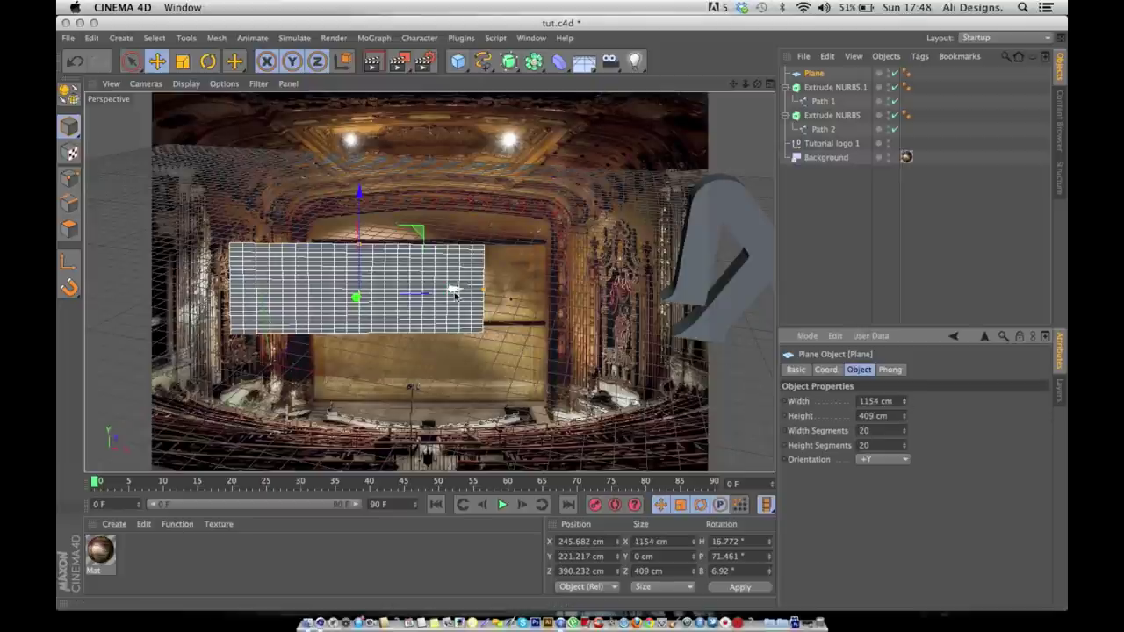
{"action": "left_click_drag", "start_coordinate": [465, 290], "coordinate": [545, 293]}
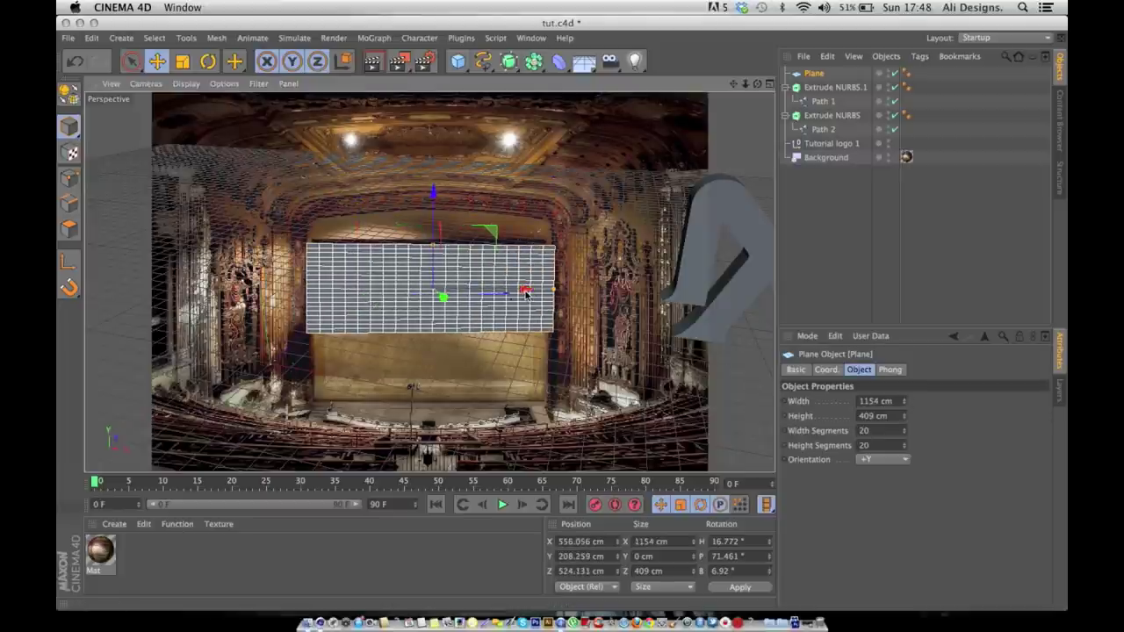
Fine-tune the plane's rotation to about H 16.1°, P 70.1°, B 2.7° and nudge it into line with the screen's edges.
{"action": "left_click", "coordinate": [208, 60]}
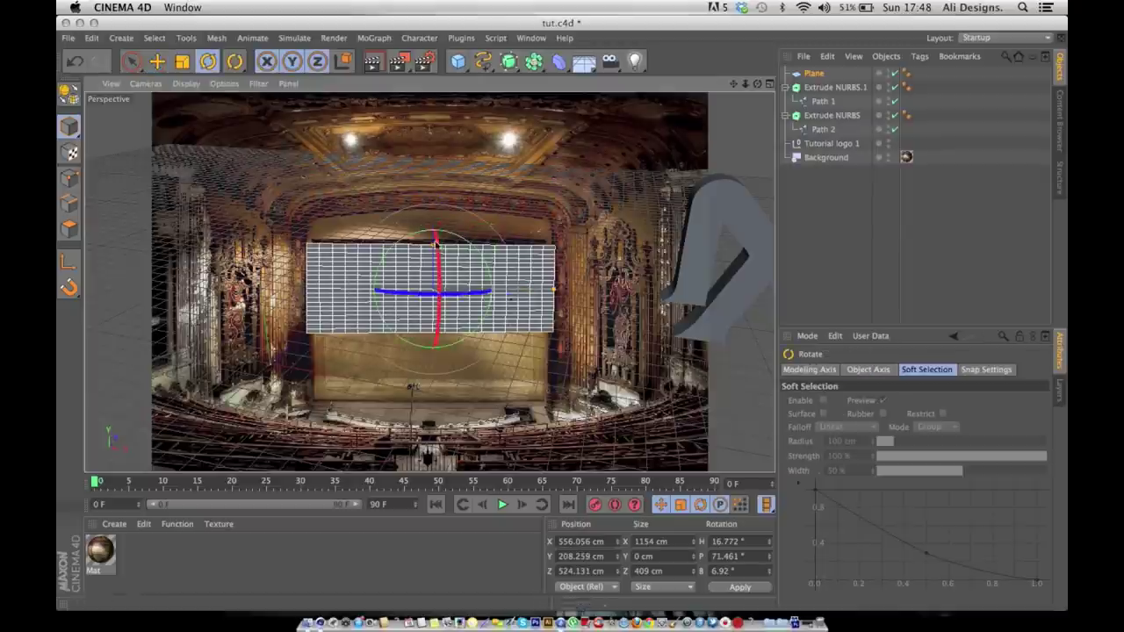
{"action": "mouse_move", "coordinate": [460, 306]}
{"action": "left_mouse_down"}
{"action": "mouse_move", "coordinate": [433, 274]}
{"action": "mouse_move", "coordinate": [466, 292]}
{"action": "left_mouse_up"}
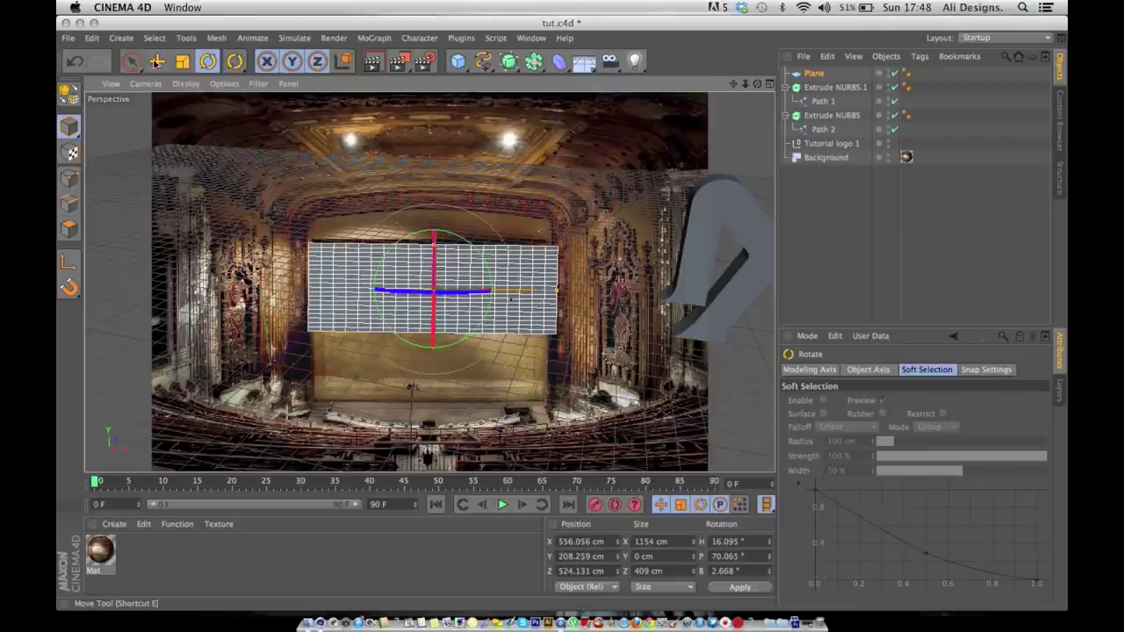
{"action": "key", "text": "e"}
{"action": "left_click", "coordinate": [420, 262]}
{"action": "mouse_move", "coordinate": [419, 261]}
{"action": "left_mouse_down"}
{"action": "mouse_move", "coordinate": [409, 254]}
{"action": "mouse_move", "coordinate": [407, 307]}
{"action": "mouse_move", "coordinate": [407, 260]}
{"action": "left_mouse_up"}
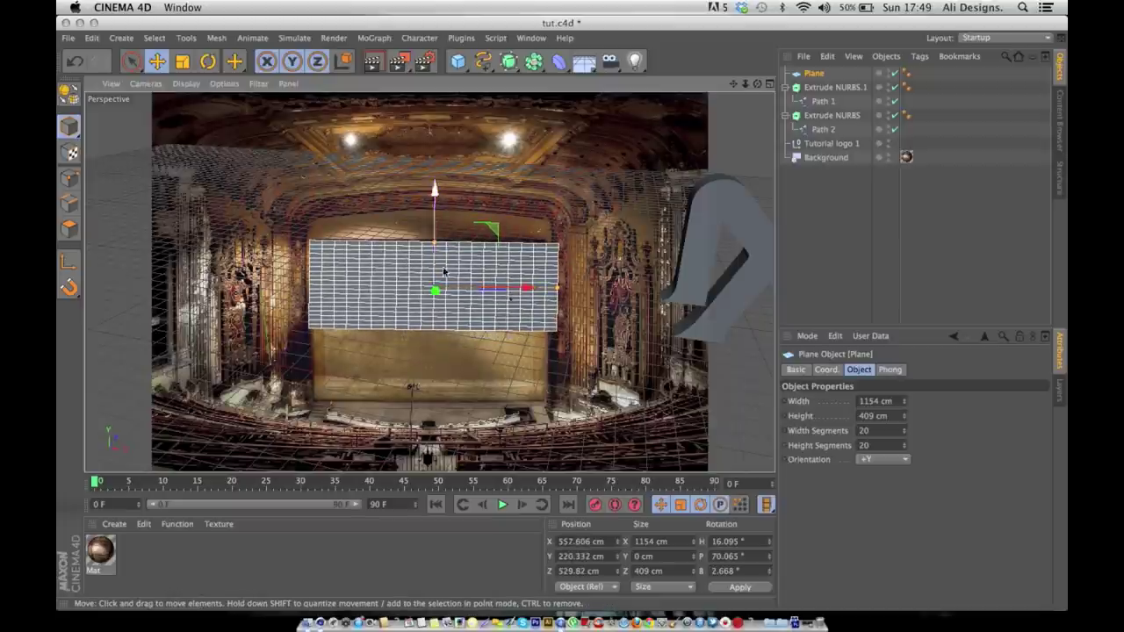
{"action": "left_click_drag", "start_coordinate": [490, 286], "coordinate": [491, 288]}
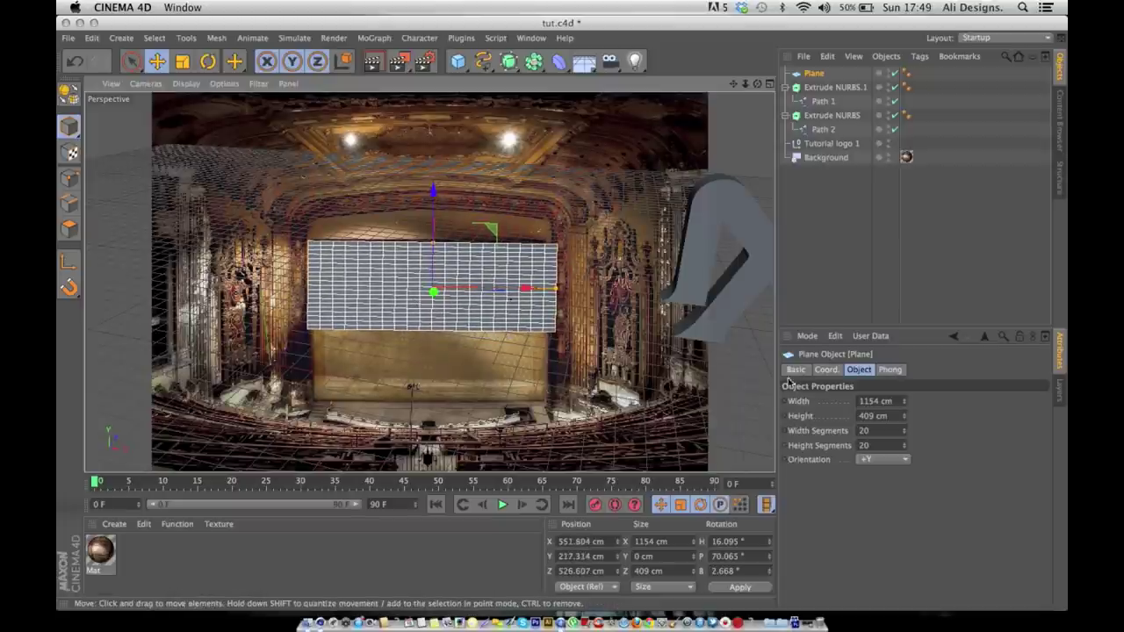
Increase the plane's height to 749 cm and lower it until it covers the whole stage screen.
{"action": "left_click_drag", "start_coordinate": [904, 416], "coordinate": [905, 373]}
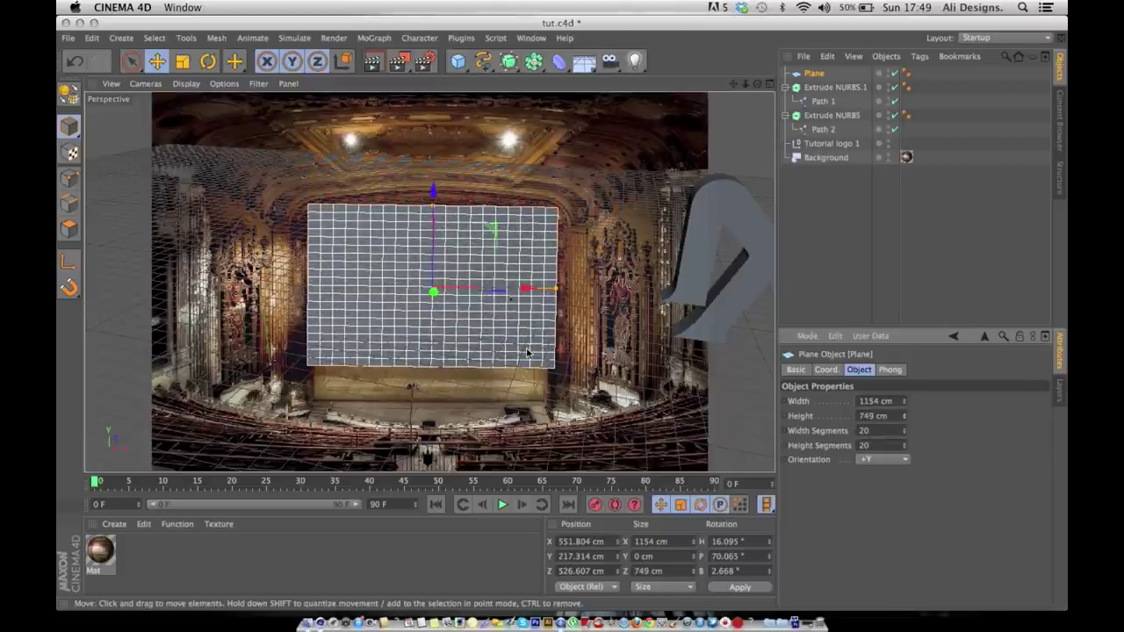
{"action": "left_click_drag", "start_coordinate": [443, 229], "coordinate": [436, 254]}
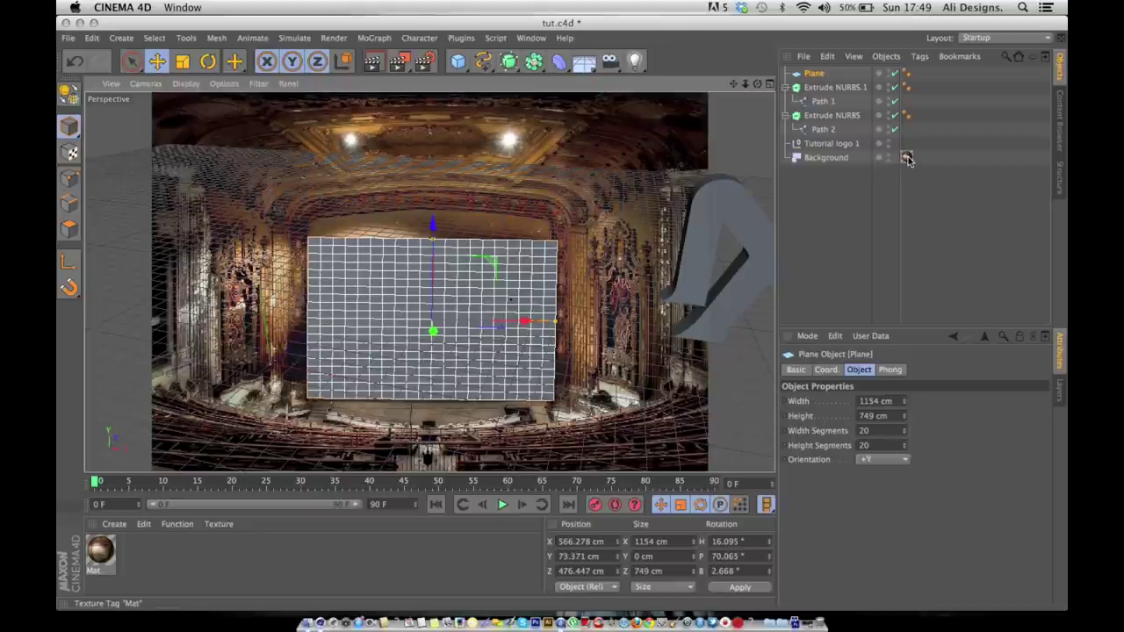
Copy the Background object's texture tag to the plane and give the plane a Compositing tag with Compositing Background enabled.
{"action": "left_click_drag", "start_coordinate": [906, 158], "coordinate": [920, 77], "text": "ctrl"}
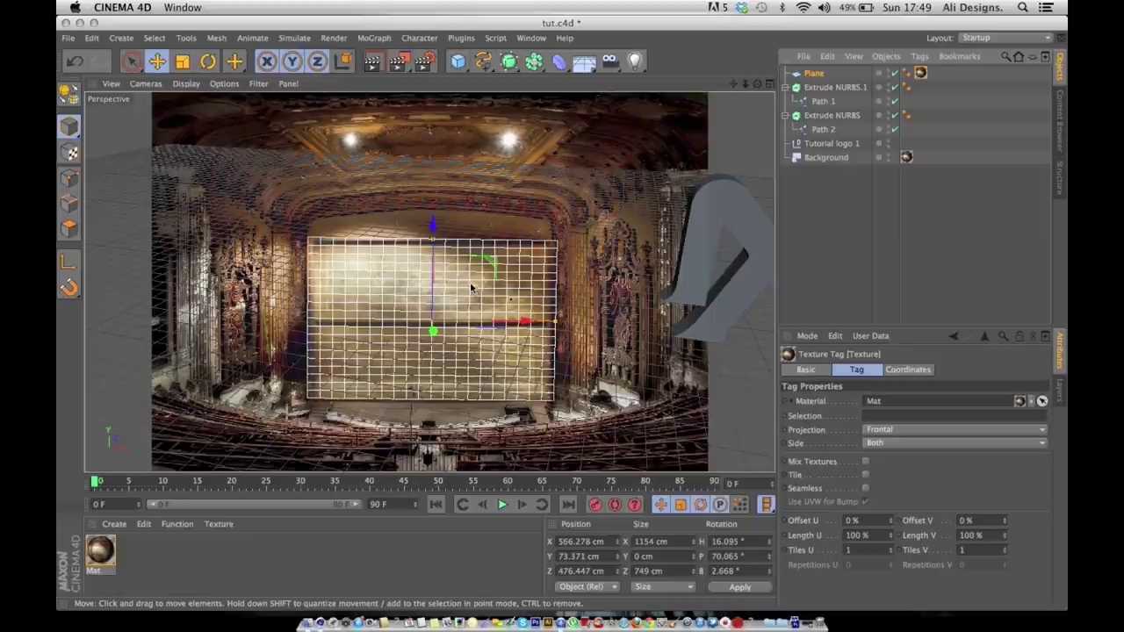
{"action": "right_click", "coordinate": [816, 76]}
{"action": "mouse_move", "coordinate": [848, 83]}
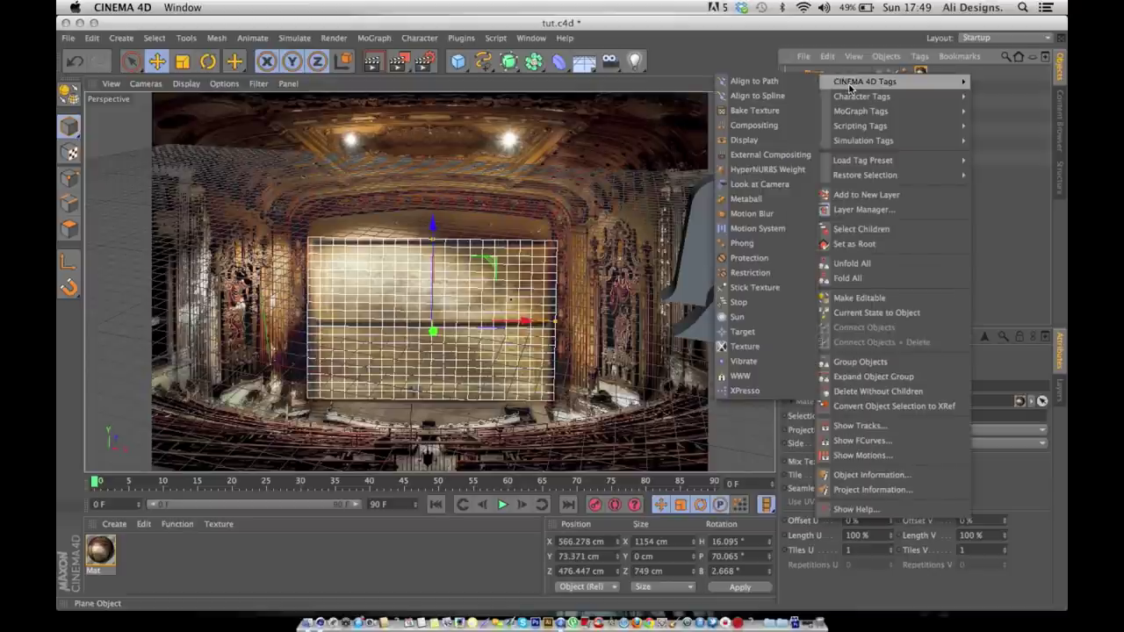
{"action": "left_click", "coordinate": [775, 133]}
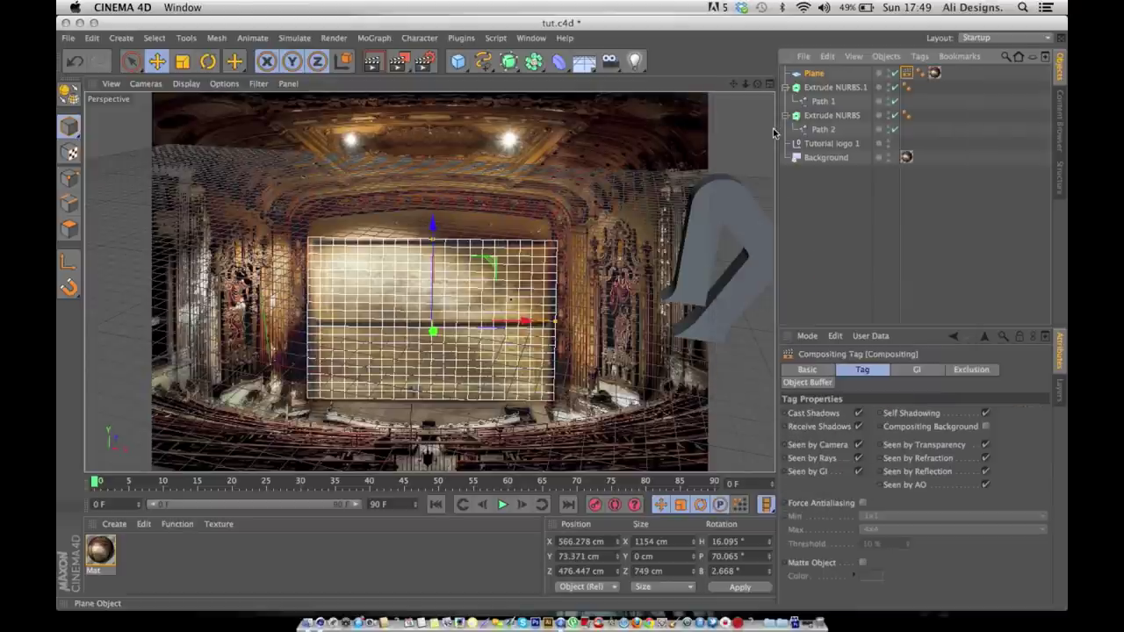
{"action": "left_click", "coordinate": [986, 427]}
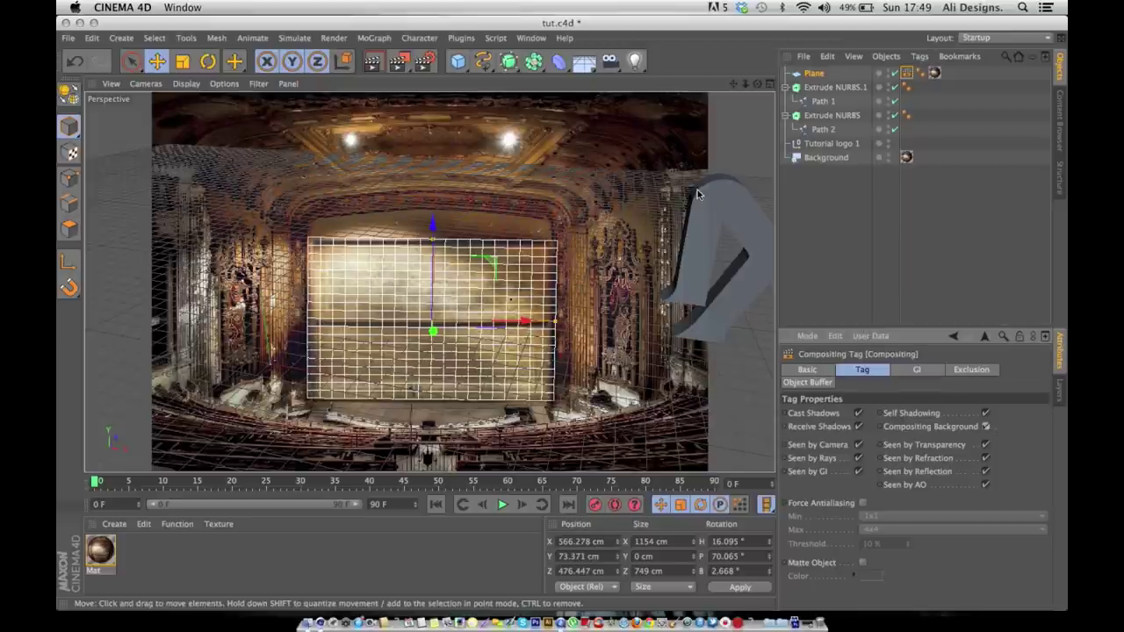
Render the perspective view to check how the plane blends with the theatre background.
{"action": "left_click", "coordinate": [373, 67]}
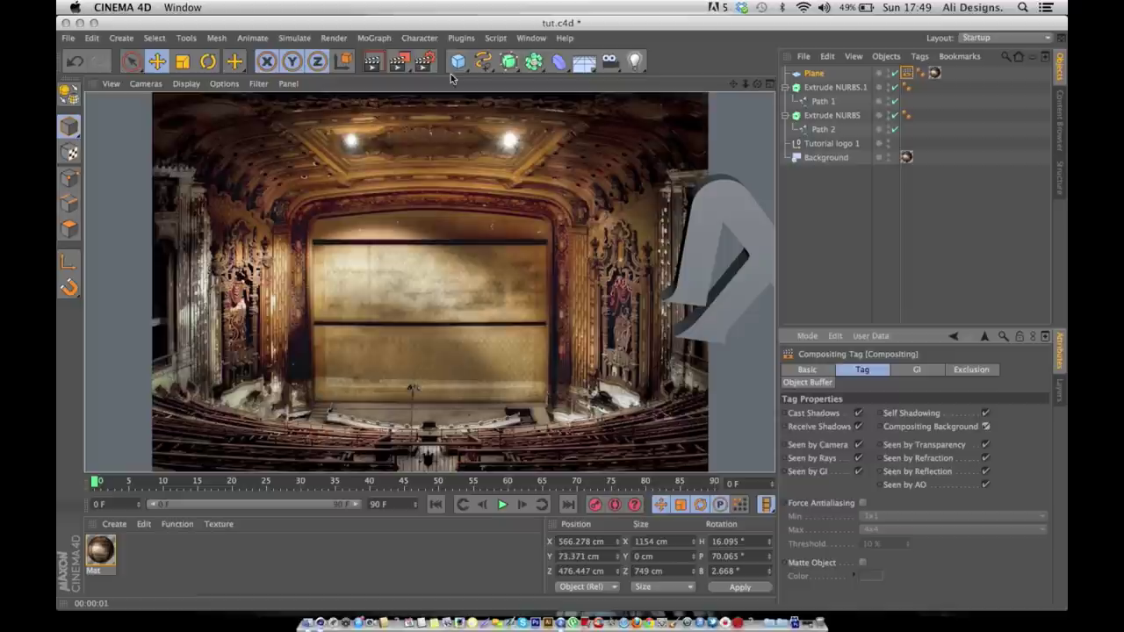
{"action": "left_click", "coordinate": [404, 216]}
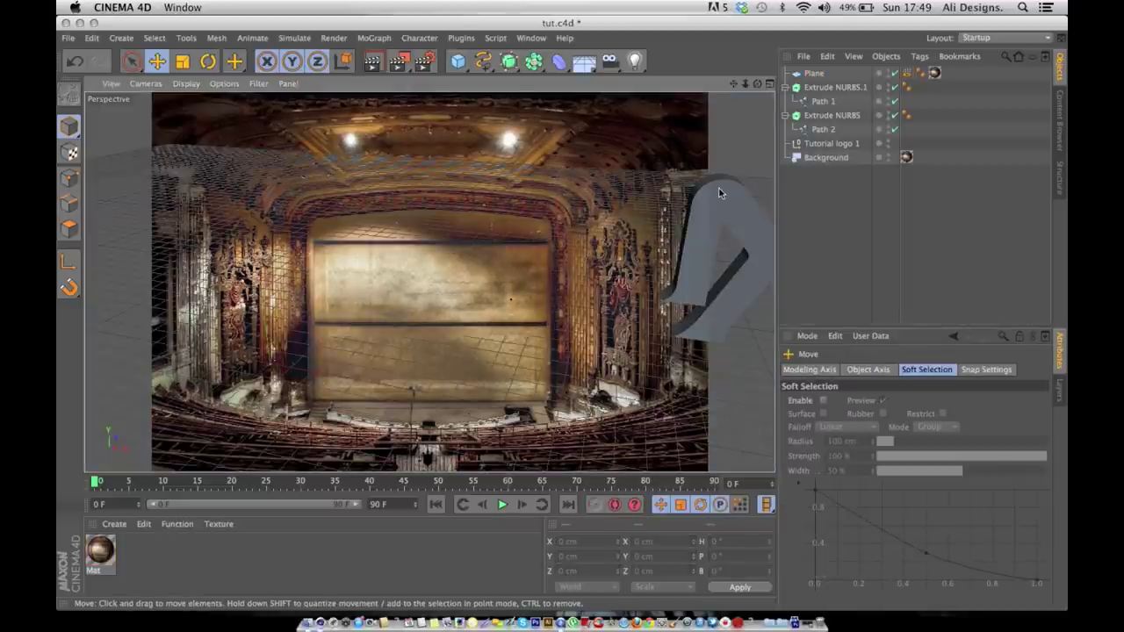
{"action": "left_click", "coordinate": [609, 231]}
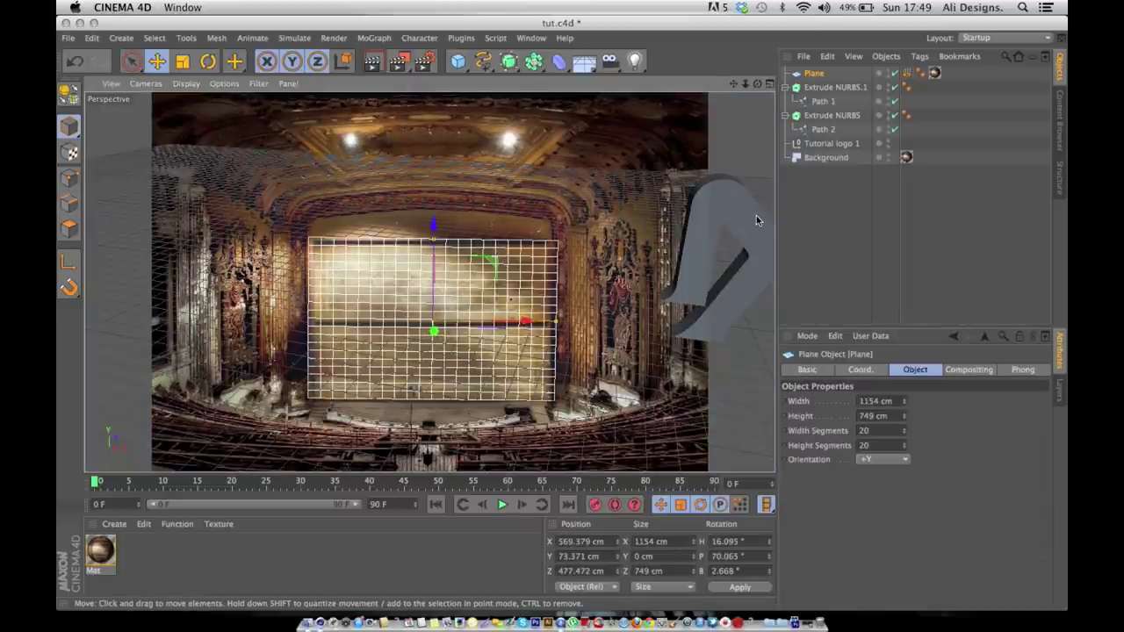
Move both Extrude NURBS objects in front of the stage screen and rotate them to about H 19.6°, P −17.0°, B 1.3°.
{"action": "left_click", "coordinate": [833, 88]}
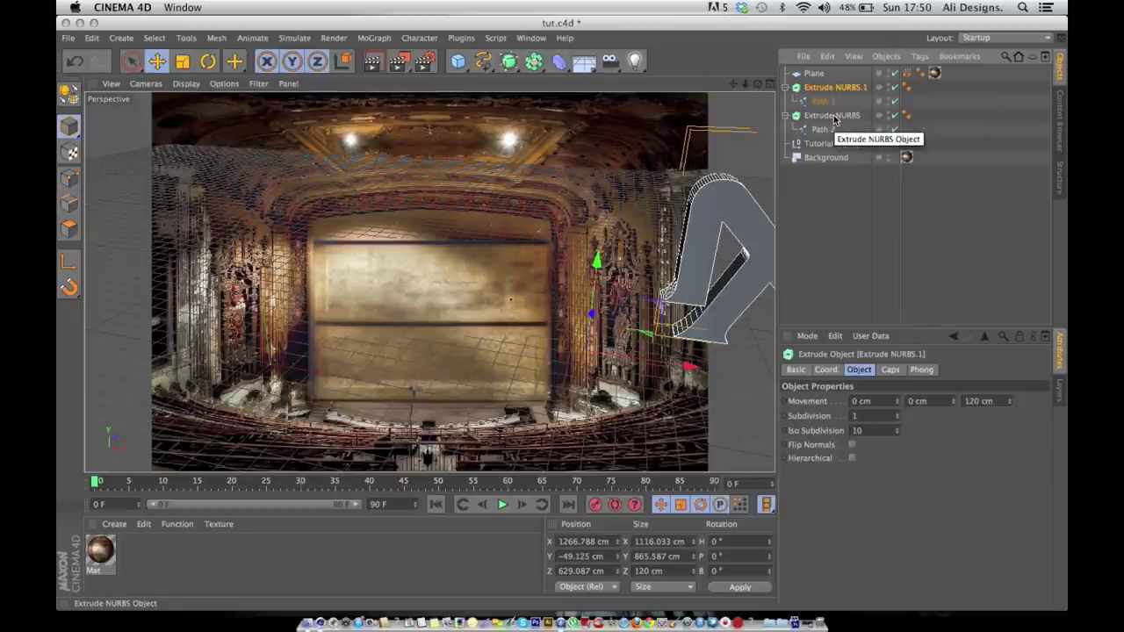
{"action": "left_click", "coordinate": [832, 117], "text": "shift"}
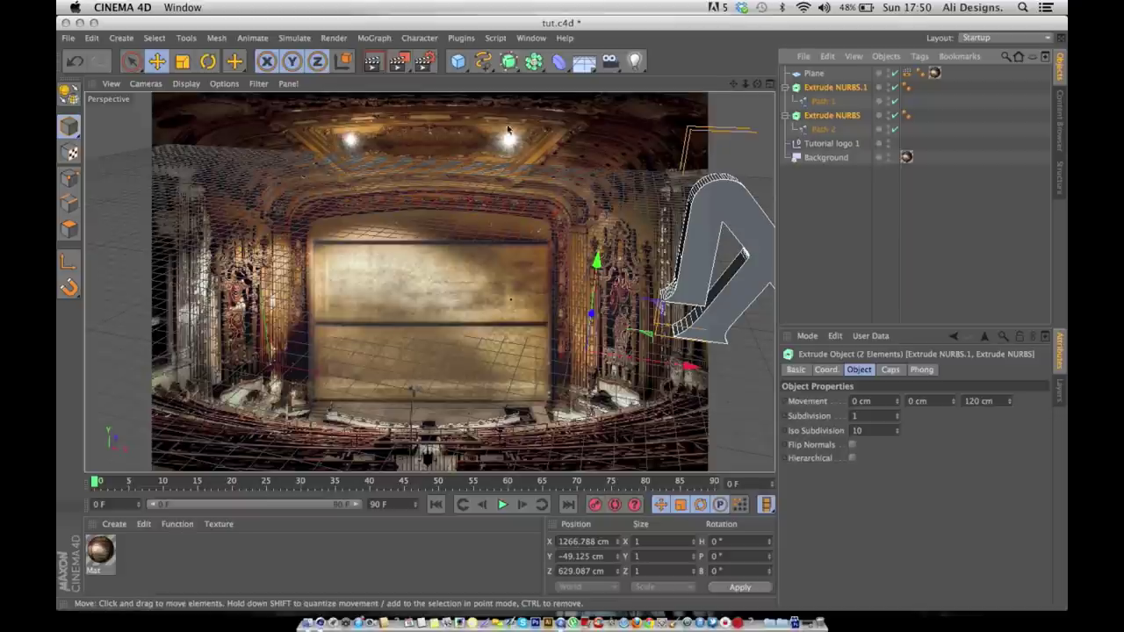
{"action": "left_click_drag", "start_coordinate": [729, 215], "coordinate": [408, 273]}
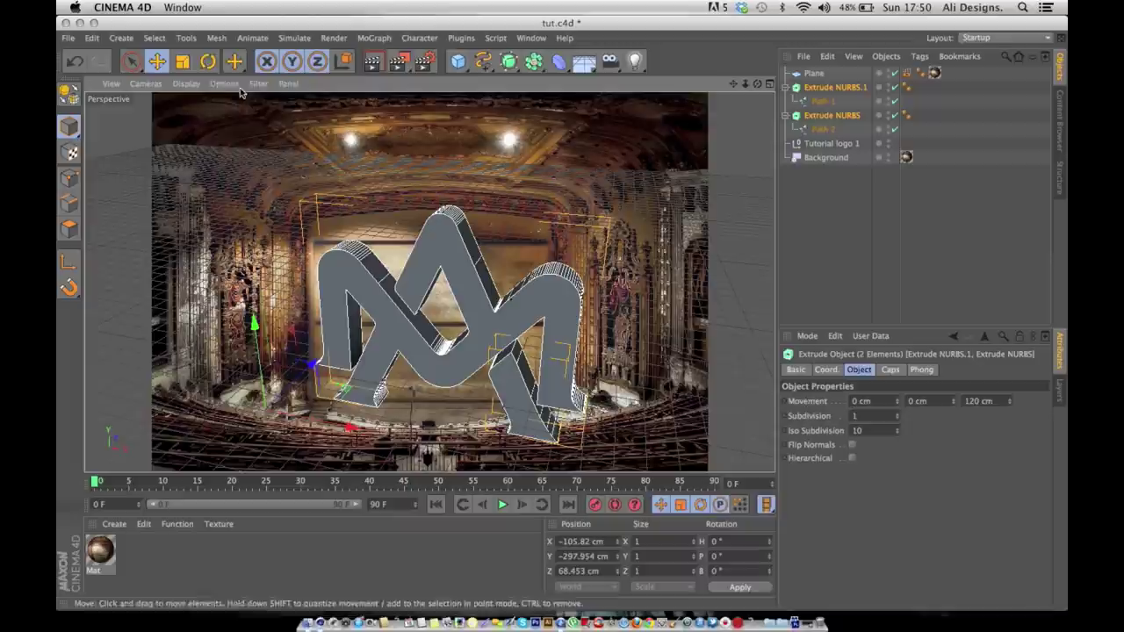
{"action": "key", "text": "r"}
{"action": "mouse_move", "coordinate": [274, 402]}
{"action": "left_mouse_down"}
{"action": "mouse_move", "coordinate": [267, 428]}
{"action": "mouse_move", "coordinate": [295, 402]}
{"action": "left_mouse_up"}
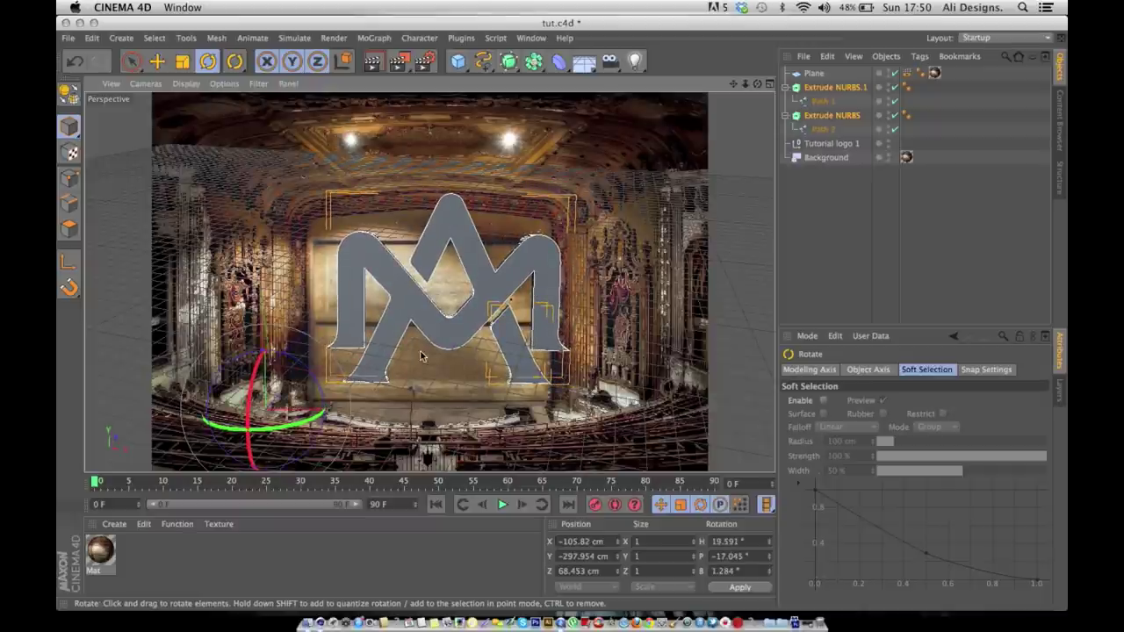
{"action": "key", "text": "e"}
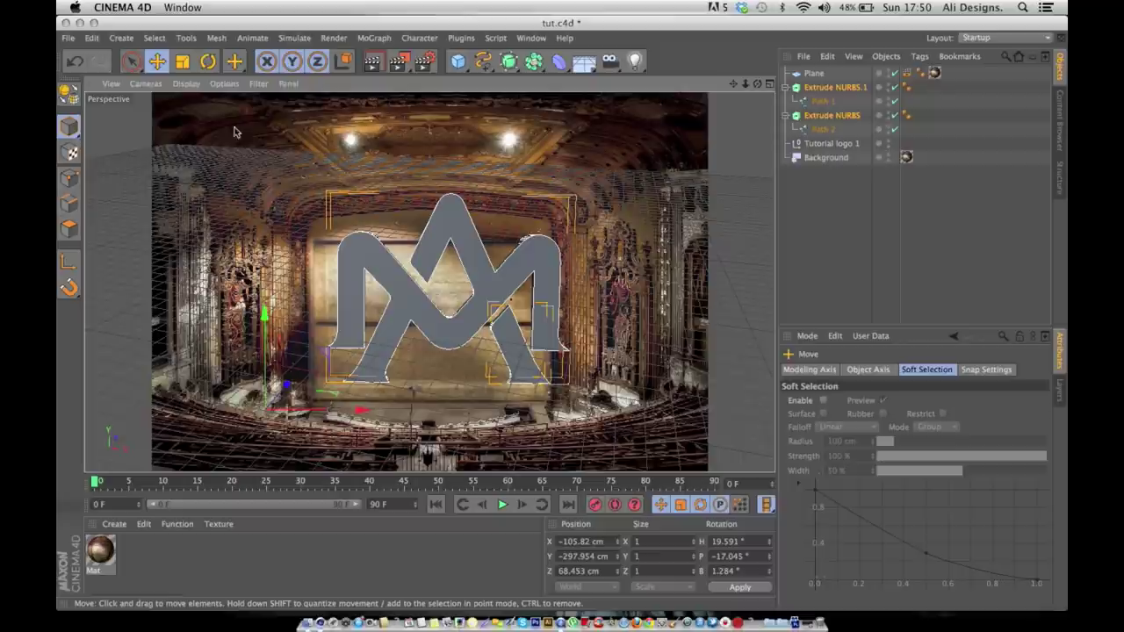
{"action": "mouse_move", "coordinate": [289, 392]}
{"action": "left_mouse_down"}
{"action": "mouse_move", "coordinate": [286, 333]}
{"action": "mouse_move", "coordinate": [275, 385]}
{"action": "left_mouse_up"}
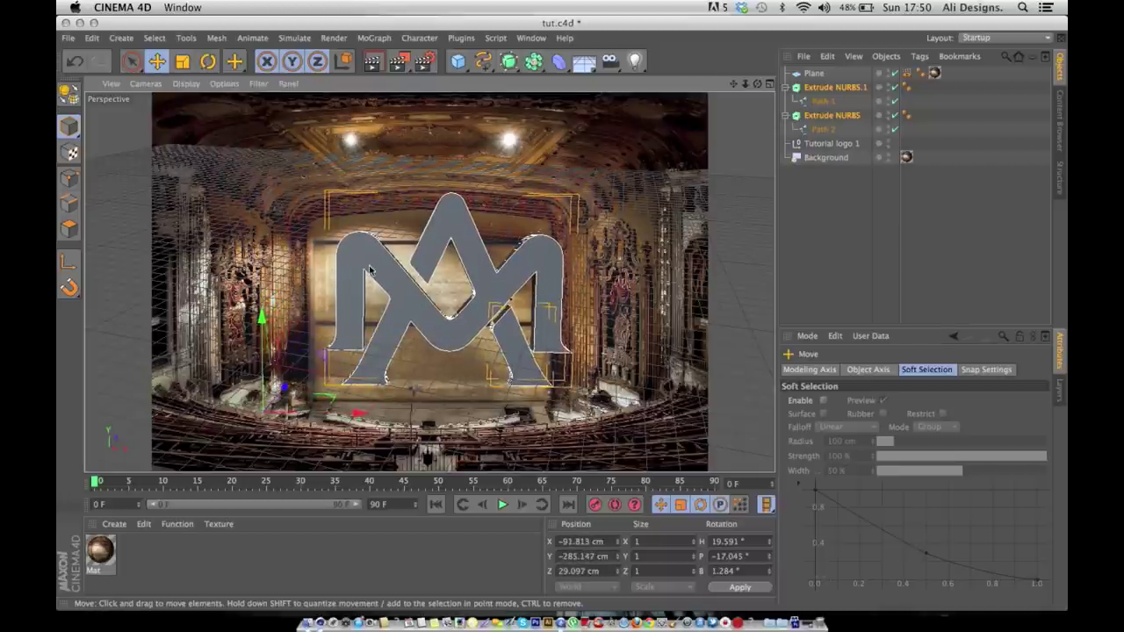
Scale both logo extrusions down to a small emblem and move them onto the upper half of the stage screen.
{"action": "left_click", "coordinate": [182, 64]}
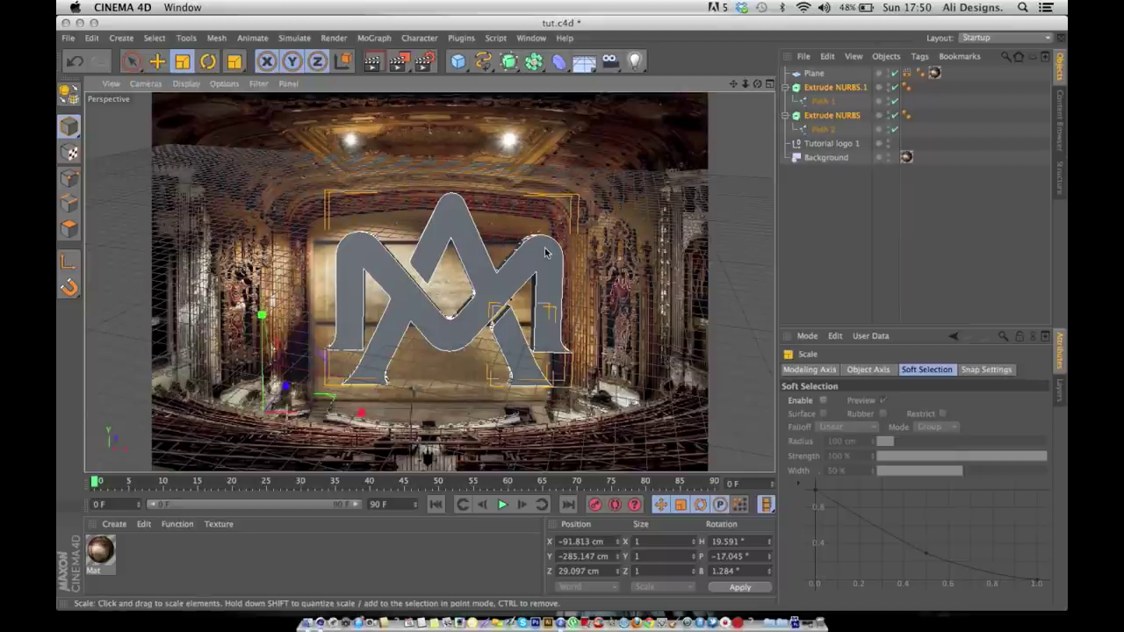
{"action": "left_click_drag", "start_coordinate": [548, 254], "coordinate": [197, 355]}
{"action": "key", "text": "e"}
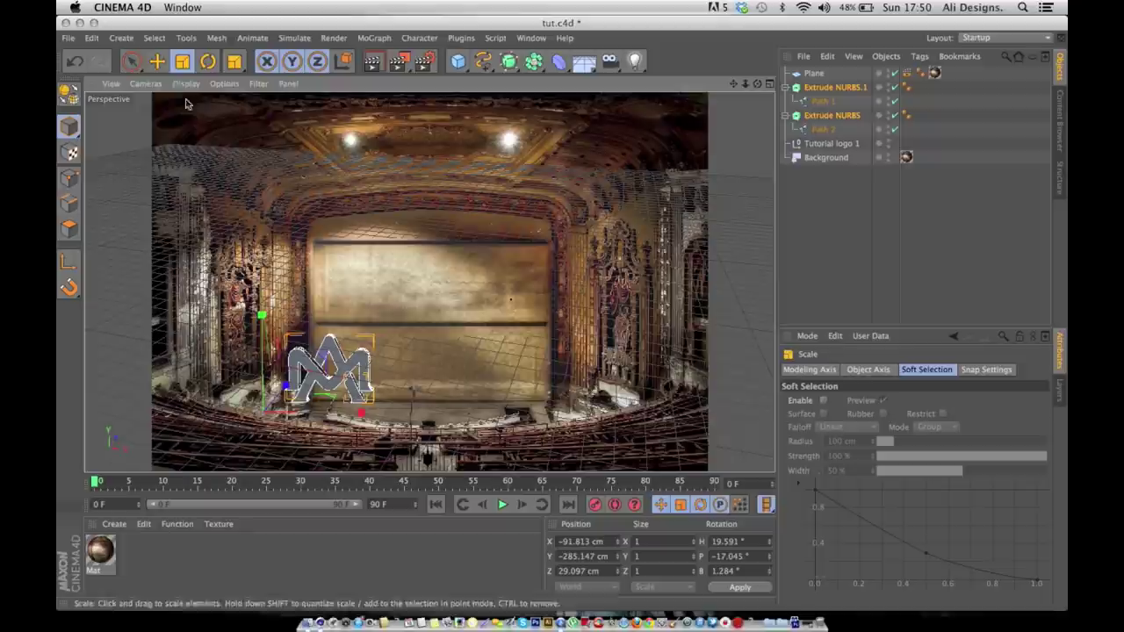
{"action": "left_click", "coordinate": [158, 61]}
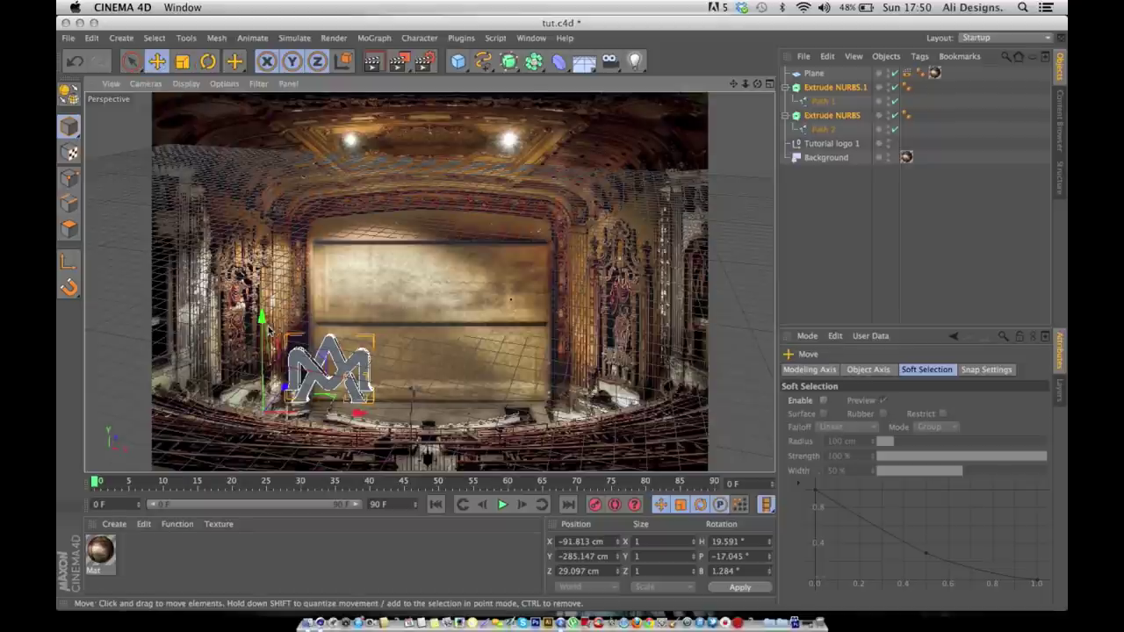
{"action": "left_click_drag", "start_coordinate": [264, 326], "coordinate": [302, 288]}
{"action": "left_click_drag", "start_coordinate": [338, 325], "coordinate": [438, 326]}
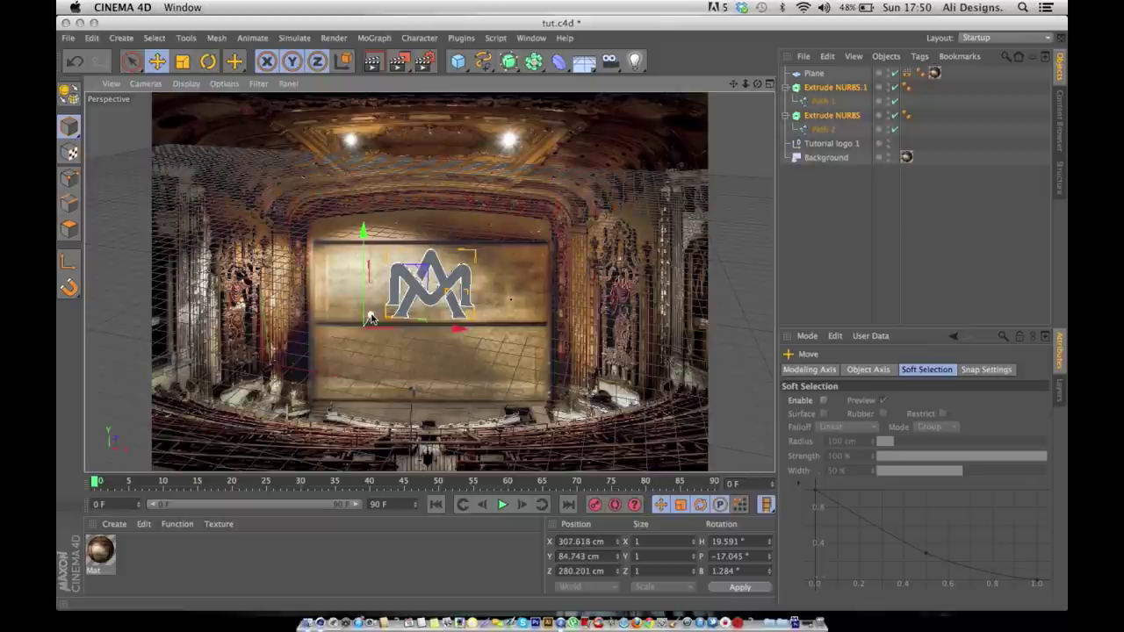
{"action": "left_click_drag", "start_coordinate": [371, 316], "coordinate": [374, 315]}
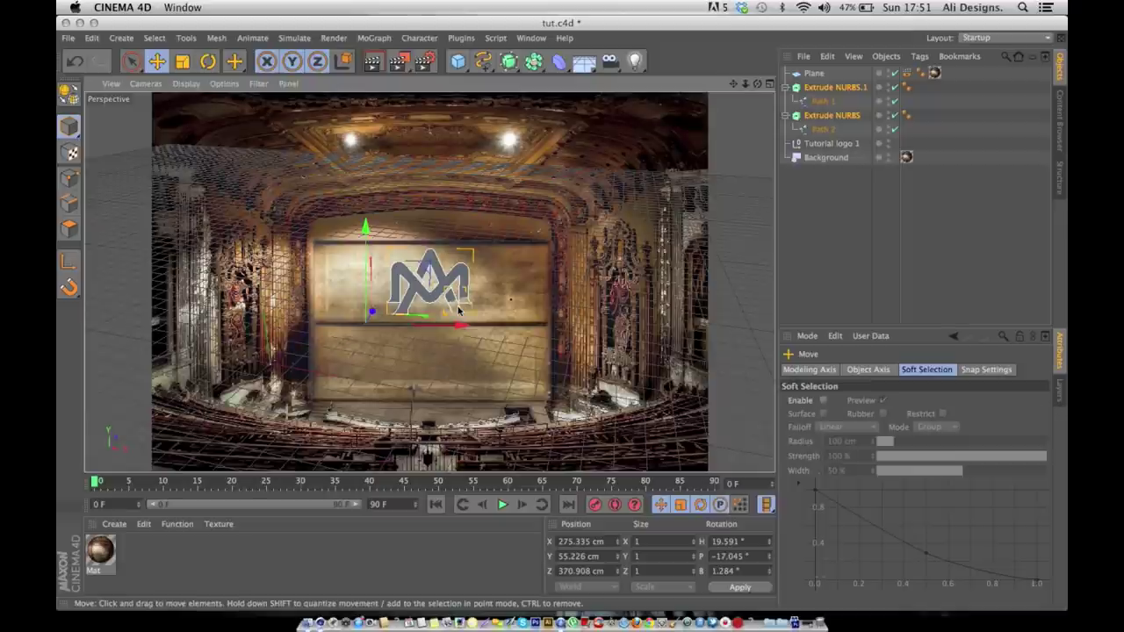
Fine-tune the logo's tilt to about P −19.8° and its position to about X 283, Y 53, Z 349 cm.
{"action": "left_click", "coordinate": [208, 61]}
{"action": "left_click_drag", "start_coordinate": [360, 302], "coordinate": [375, 322]}
{"action": "key", "text": "e"}
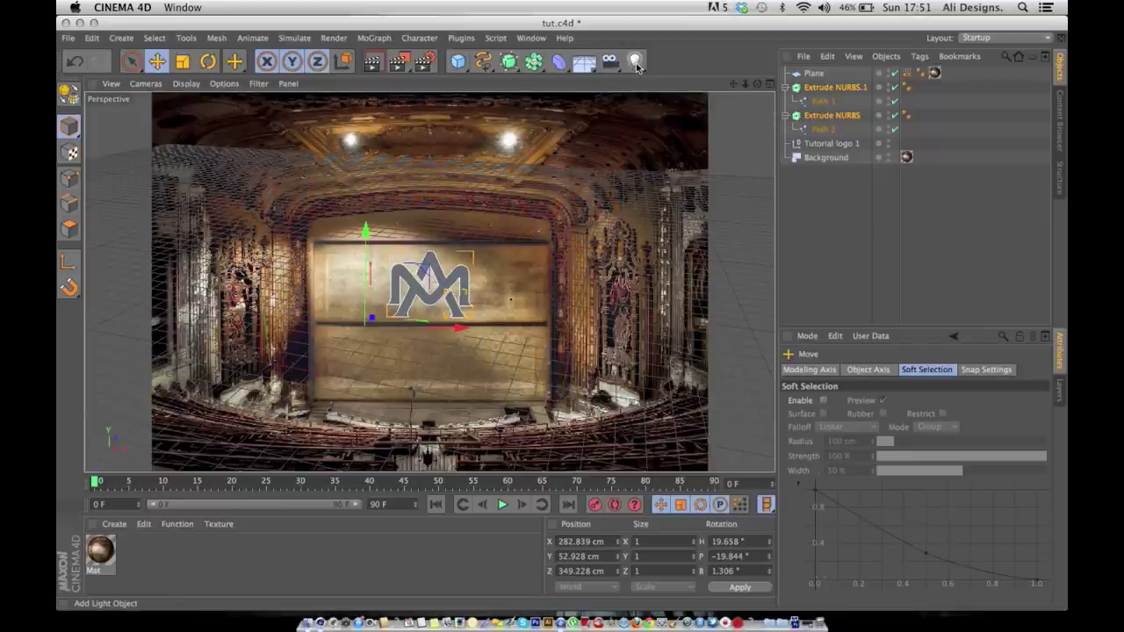
Add an Omni light and place it at the background's left ceiling lamp, about X 502, Y 930, Z −139 cm.
{"action": "left_click_drag", "start_coordinate": [638, 67], "coordinate": [680, 77]}
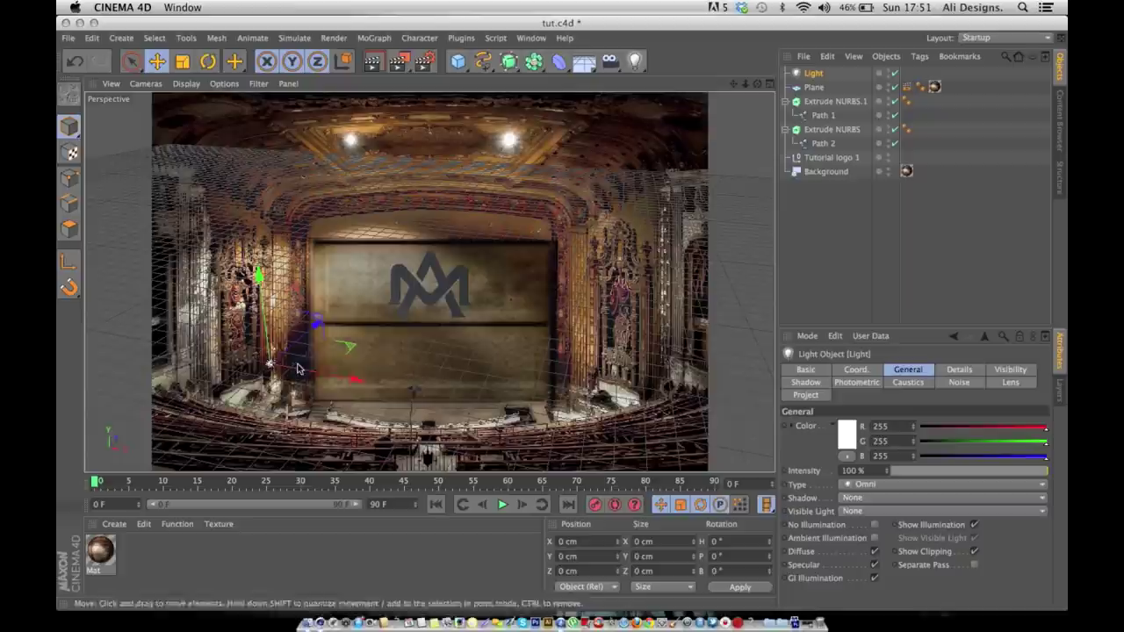
{"action": "left_click_drag", "start_coordinate": [297, 369], "coordinate": [347, 116]}
{"action": "left_click_drag", "start_coordinate": [372, 163], "coordinate": [349, 165]}
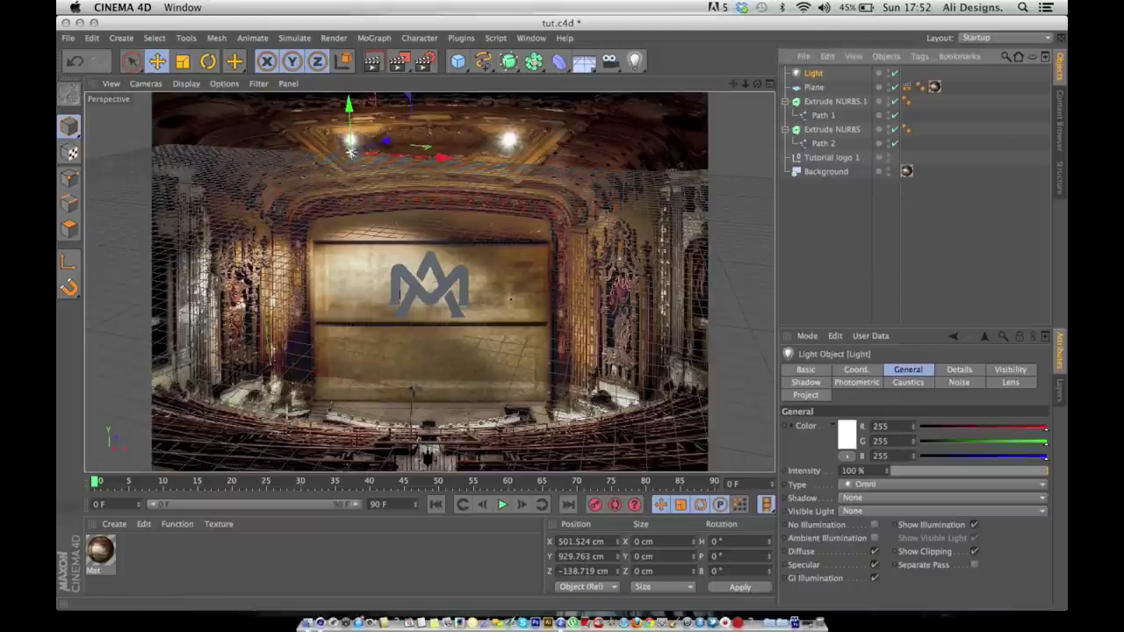
Set the light's shadow type to Shadow Maps (Soft) and render the perspective view to check it.
{"action": "left_click", "coordinate": [813, 387]}
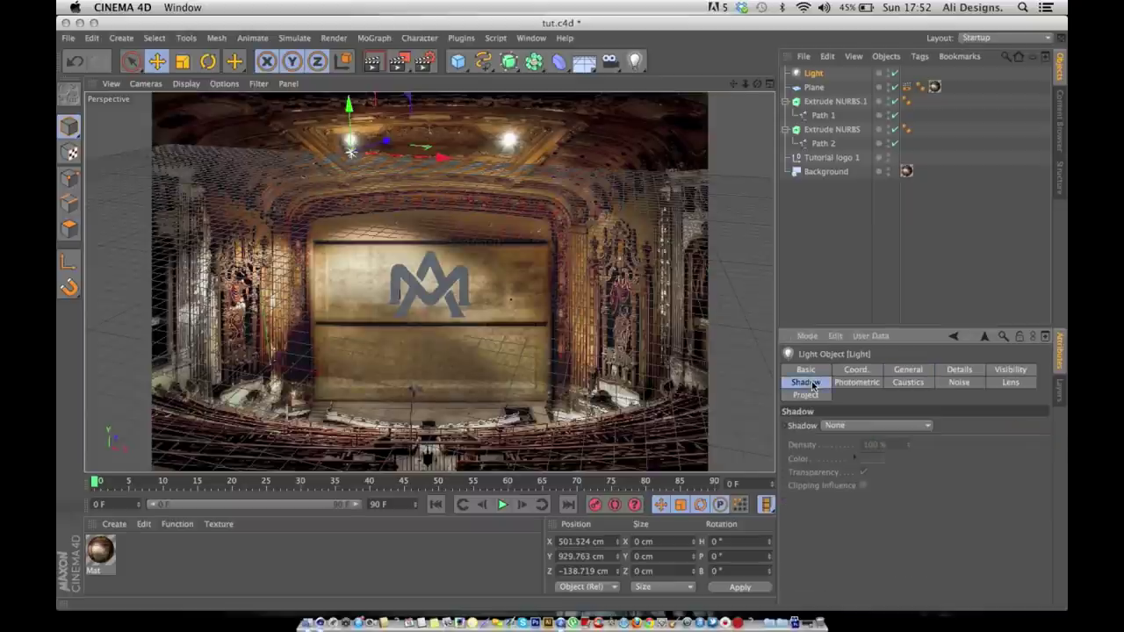
{"action": "left_click", "coordinate": [843, 427]}
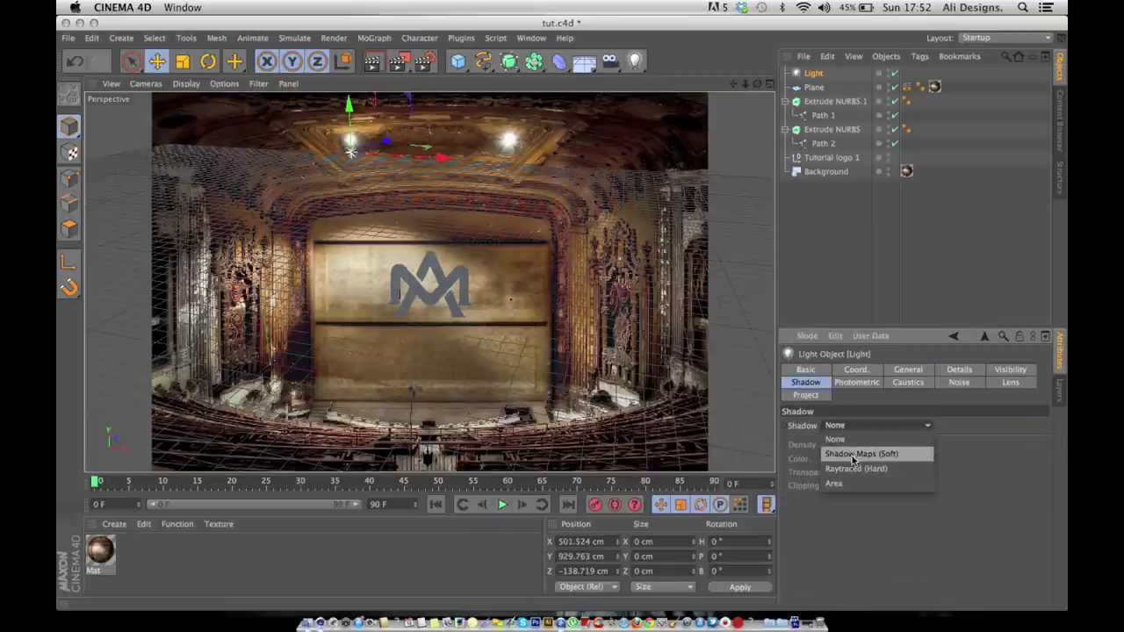
{"action": "left_click", "coordinate": [843, 456]}
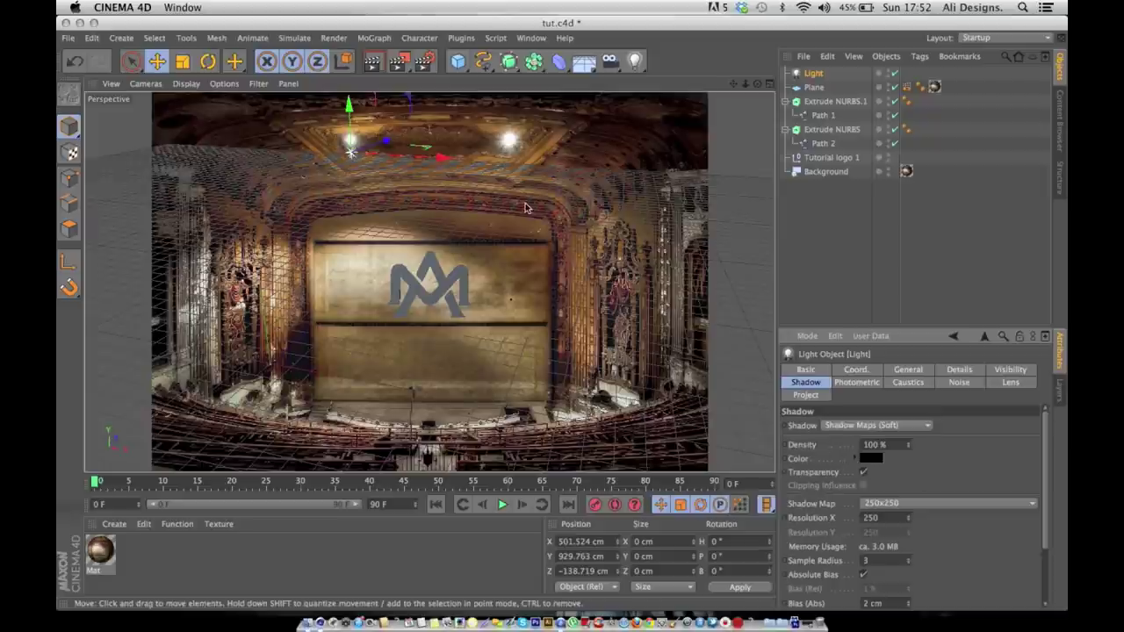
{"action": "left_click", "coordinate": [375, 66]}
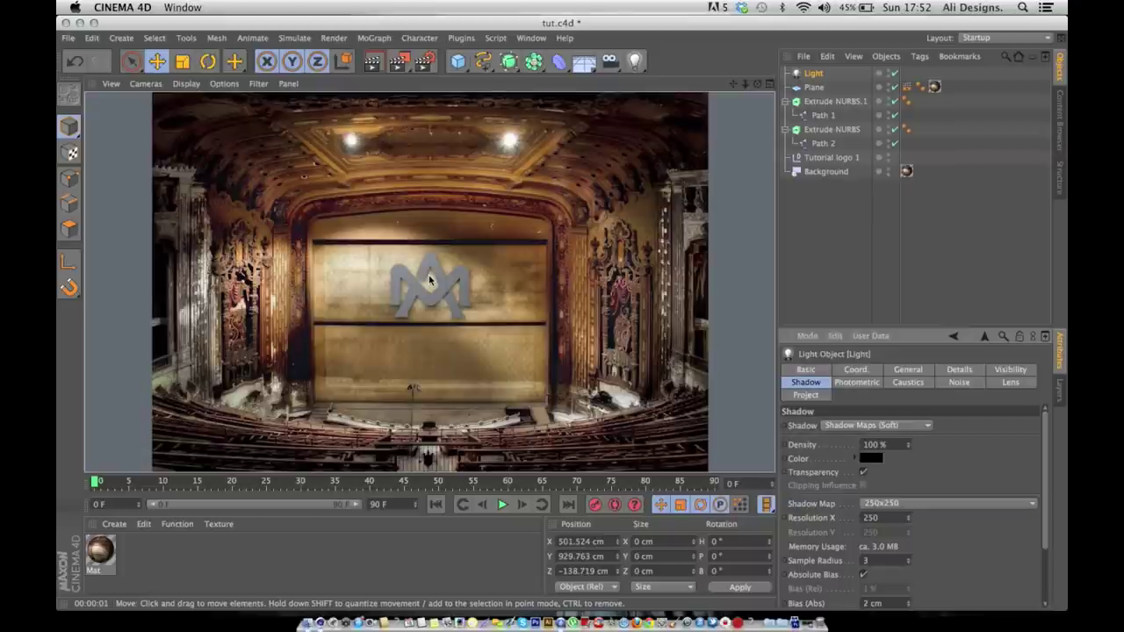
Duplicate the light, place the copy at the right ceiling lamp, about X 959, Y 945, Z 75 cm, and render the view.
{"action": "left_click", "coordinate": [474, 325]}
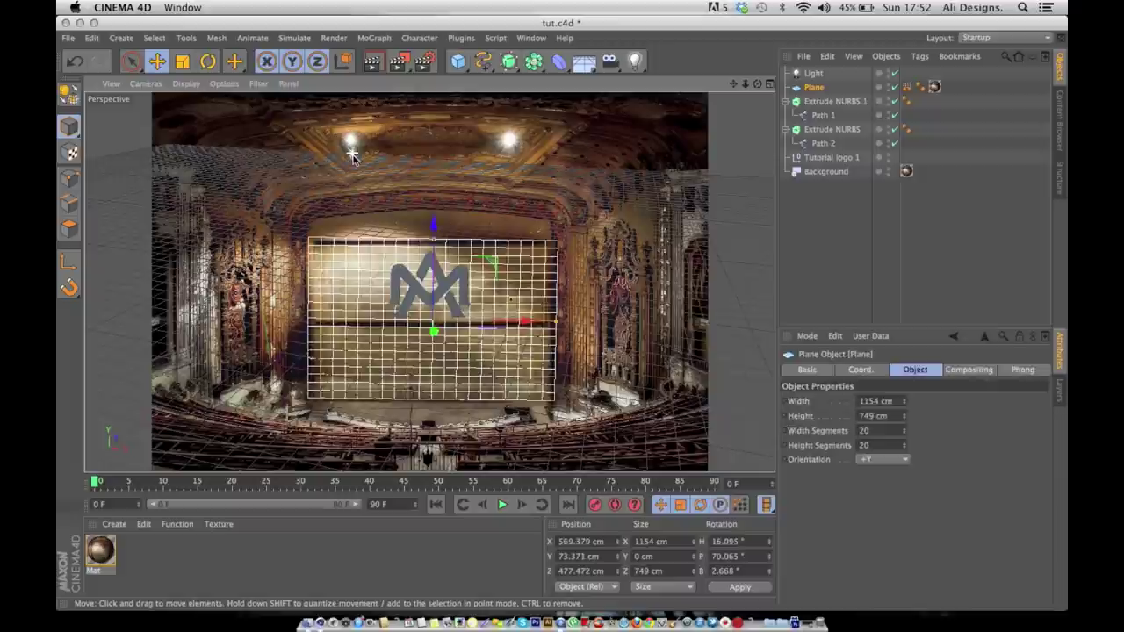
{"action": "left_click", "coordinate": [350, 142]}
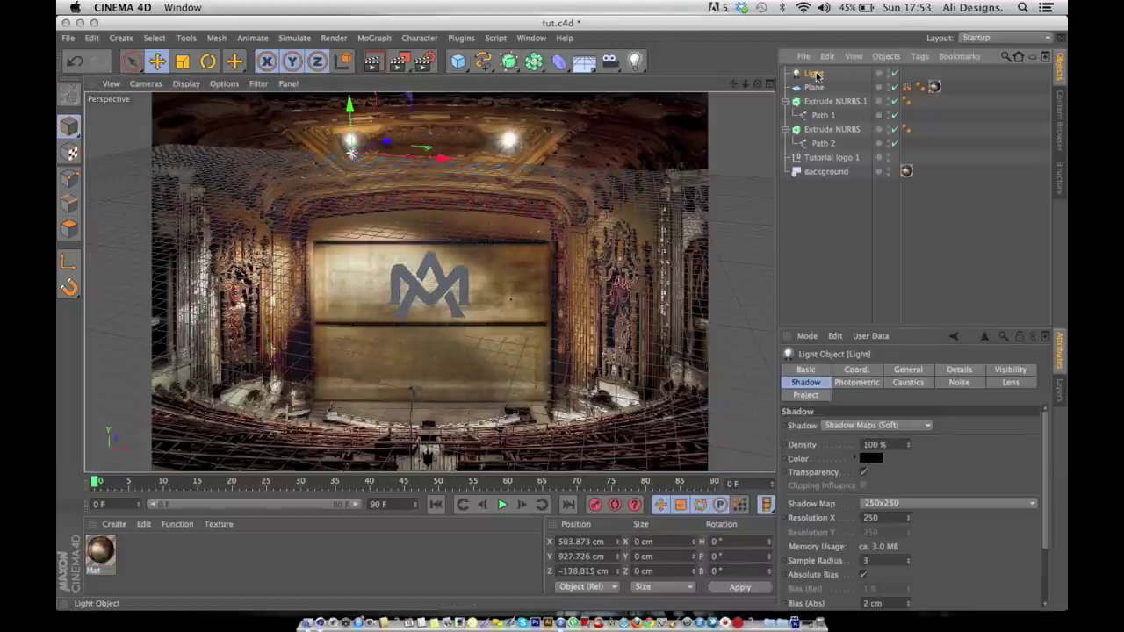
{"action": "key", "text": "super+c"}
{"action": "key", "text": "super+v"}
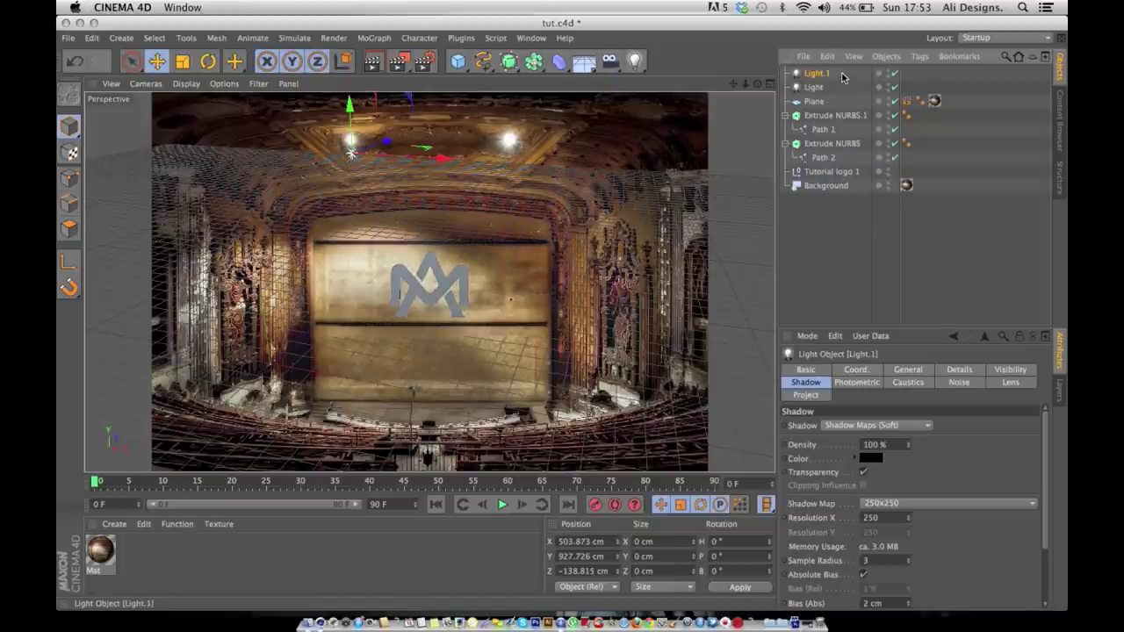
{"action": "left_click_drag", "start_coordinate": [389, 155], "coordinate": [518, 133]}
{"action": "left_click_drag", "start_coordinate": [512, 130], "coordinate": [512, 123]}
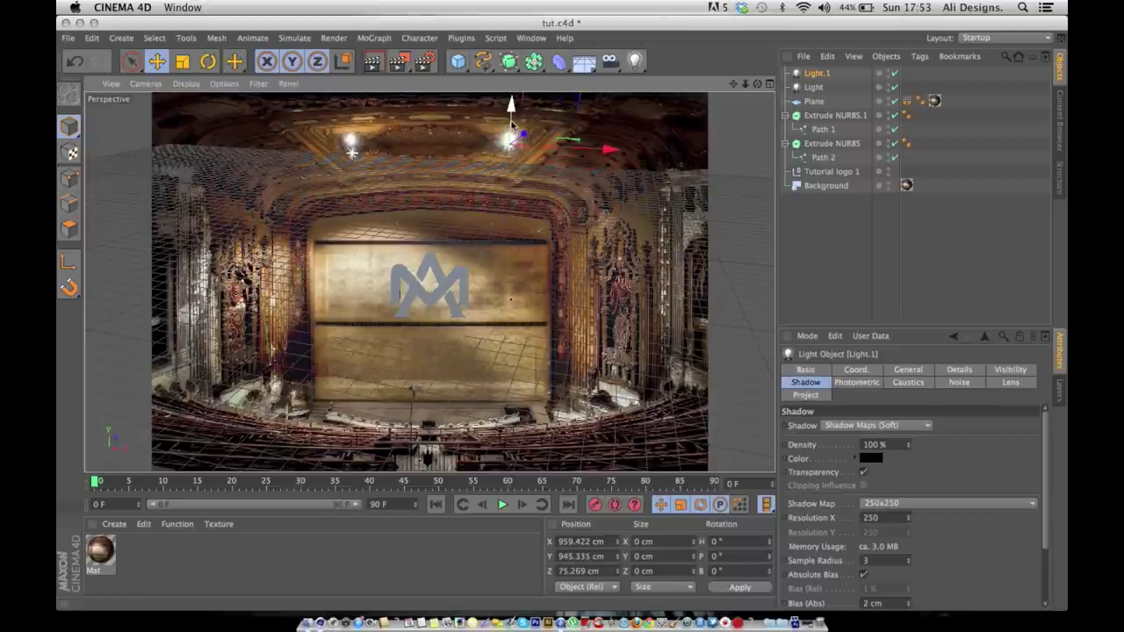
{"action": "left_click", "coordinate": [374, 67]}
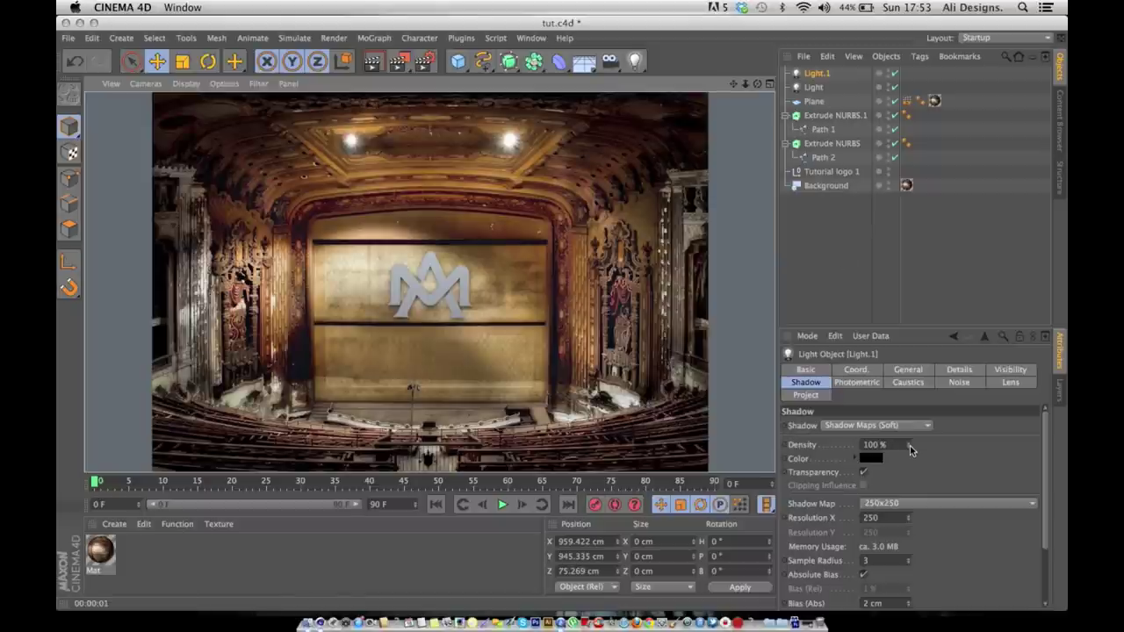
Adjust the shadow density of both lights, setting the original light's to 135%, and render the view again.
{"action": "left_click", "coordinate": [816, 74]}
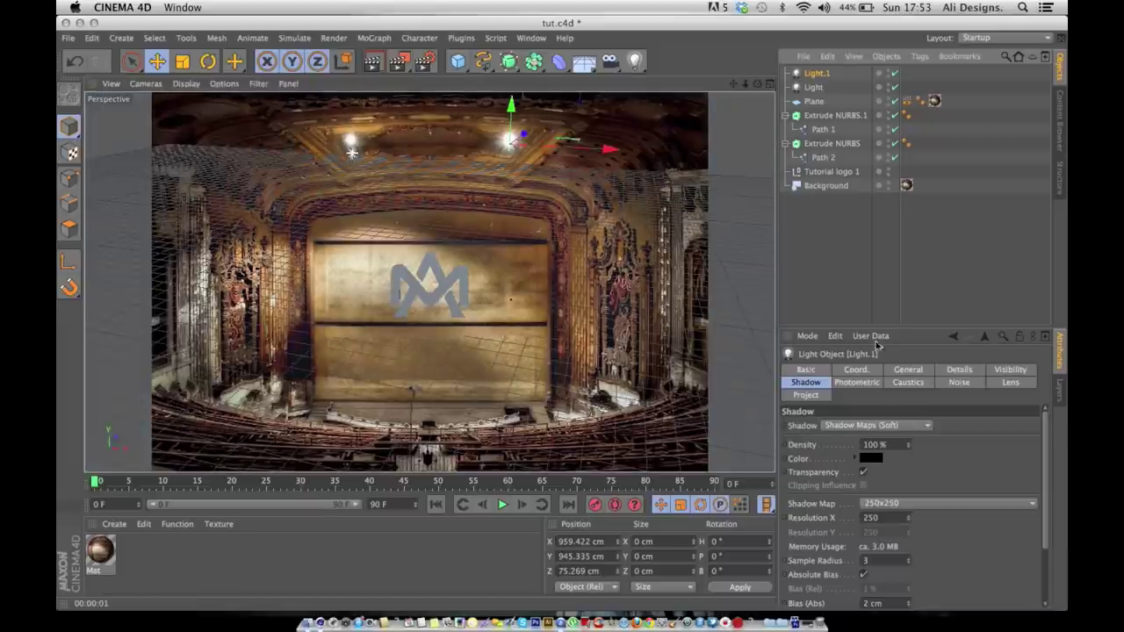
{"action": "left_click", "coordinate": [910, 444]}
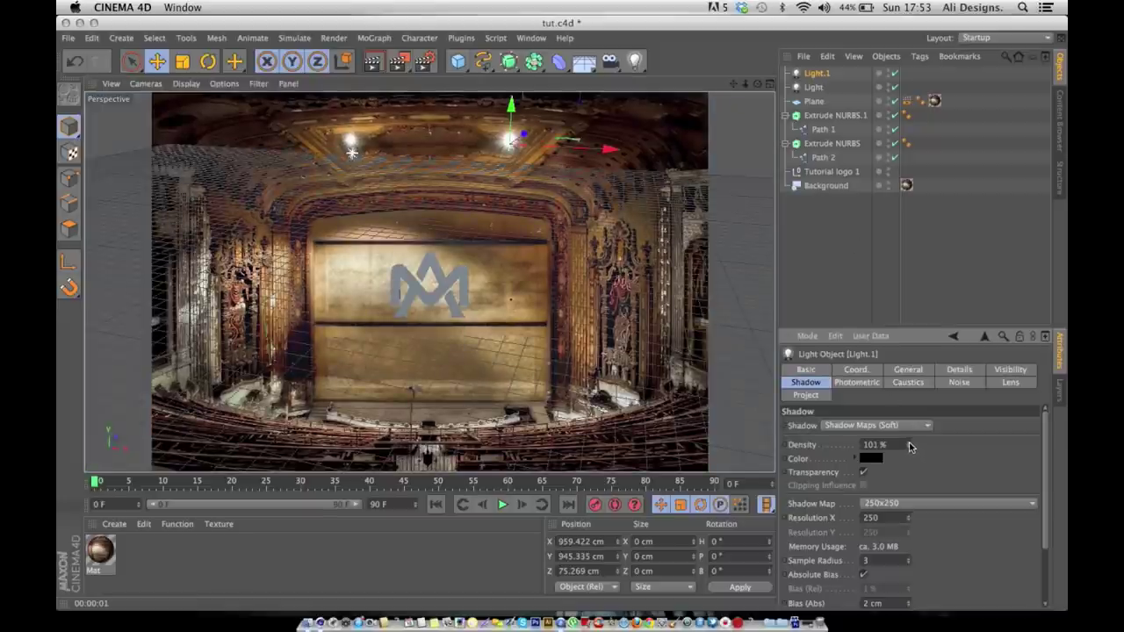
{"action": "left_click_drag", "start_coordinate": [910, 446], "coordinate": [920, 441]}
{"action": "left_click_drag", "start_coordinate": [921, 441], "coordinate": [912, 446]}
{"action": "left_click", "coordinate": [821, 89]}
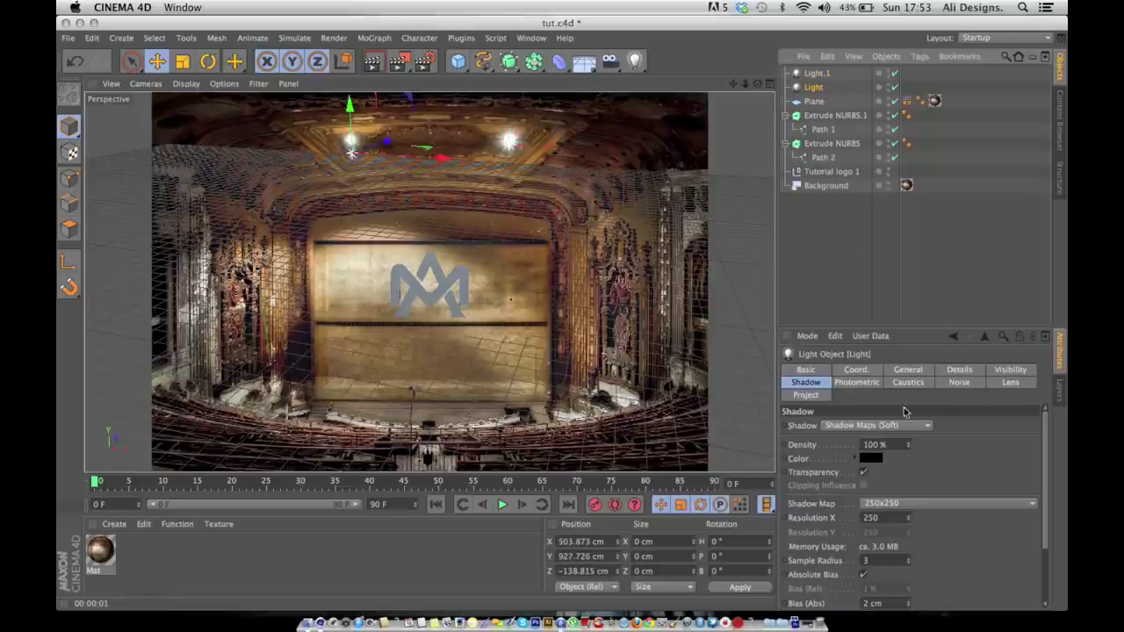
{"action": "left_click_drag", "start_coordinate": [910, 446], "coordinate": [914, 442]}
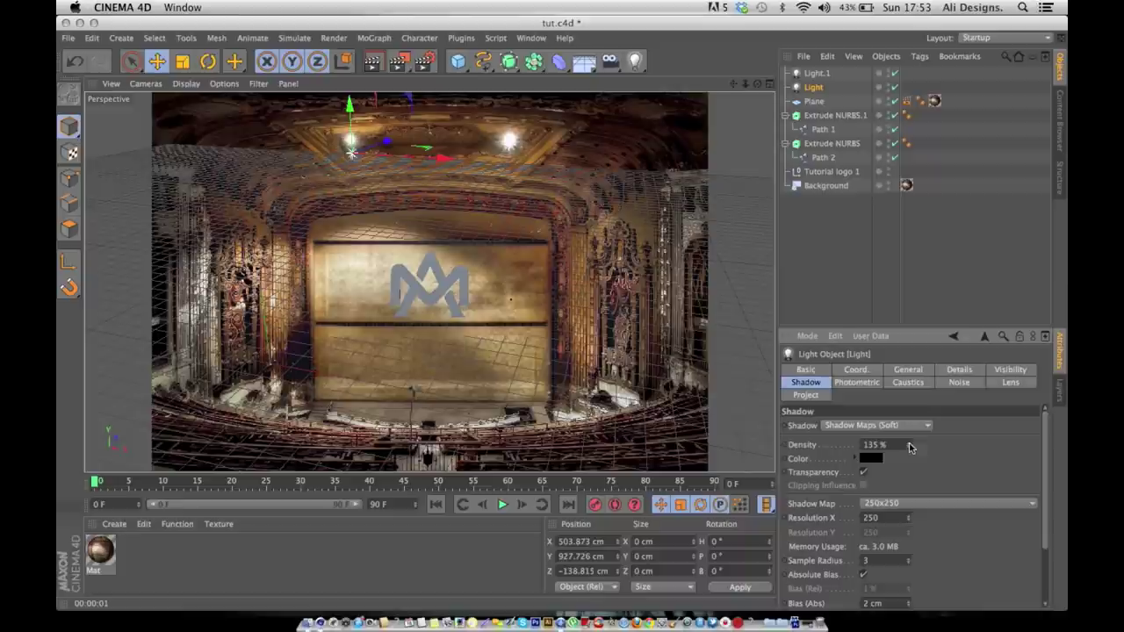
{"action": "left_click", "coordinate": [374, 64]}
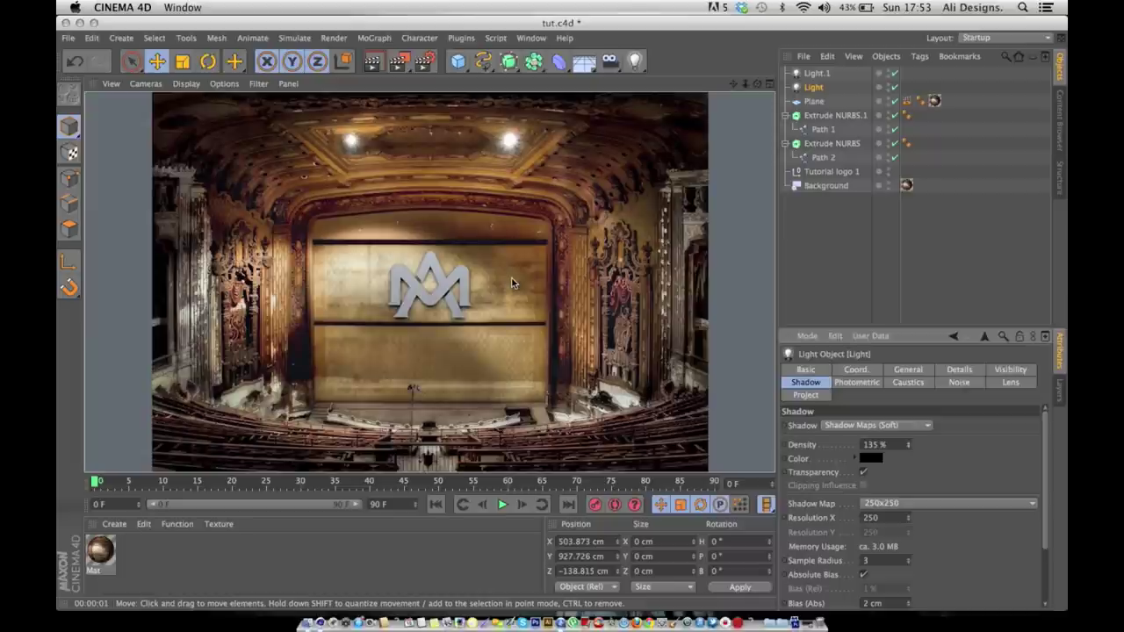
Render the scene to the Picture Viewer, inspect the logo's finish and shadow, and close the viewer.
{"action": "left_click", "coordinate": [399, 63]}
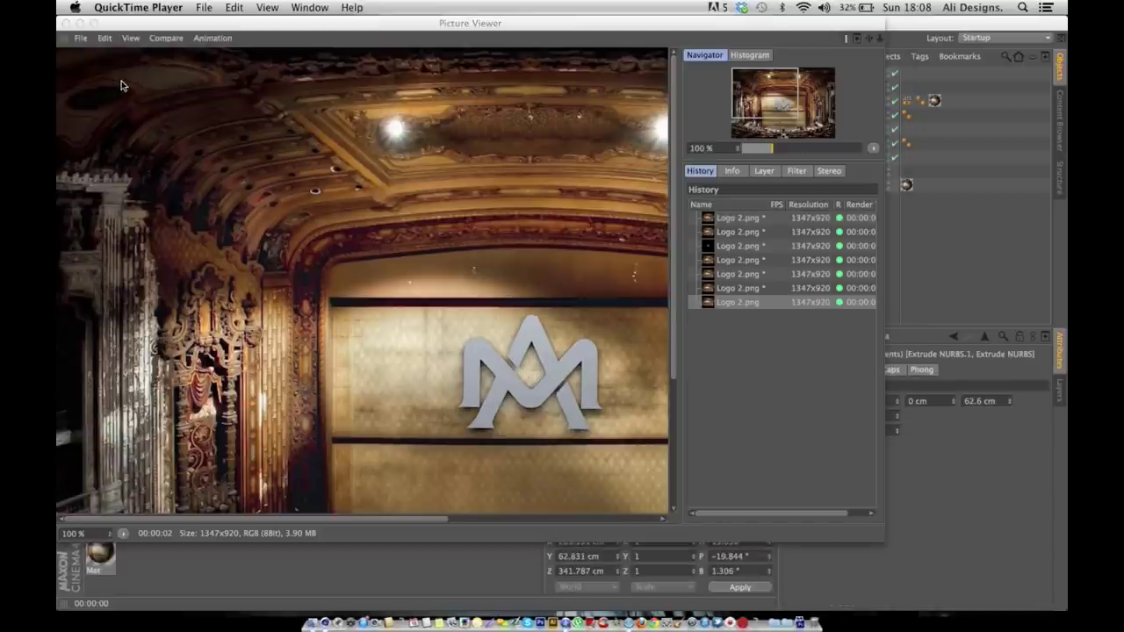
{"action": "left_click", "coordinate": [141, 88]}
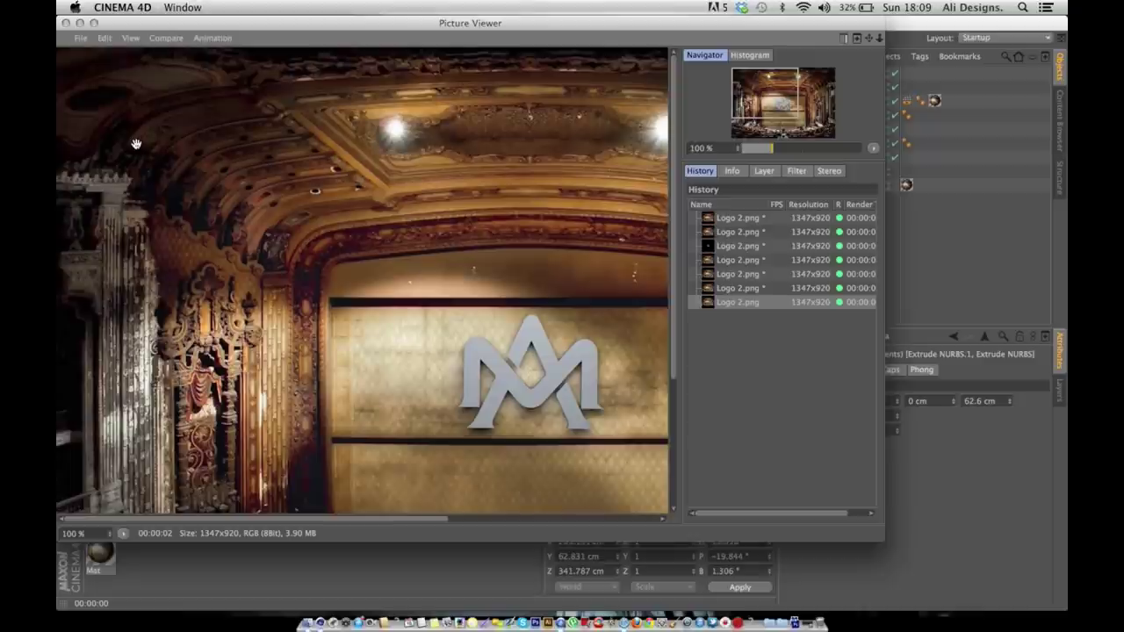
{"action": "left_click", "coordinate": [67, 23]}
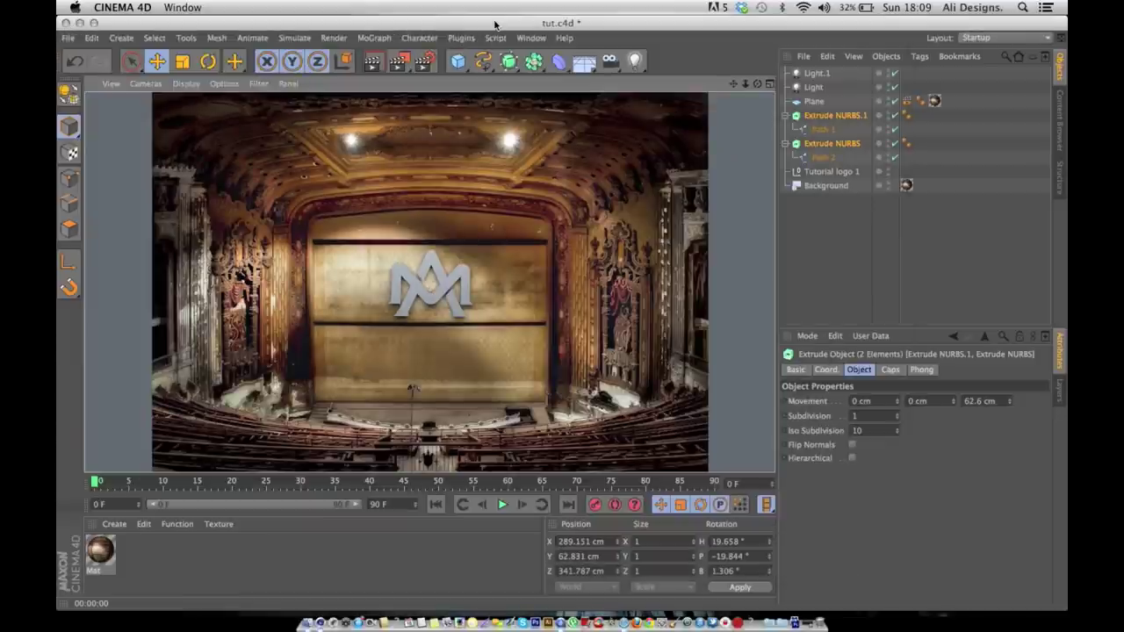
Set the render output to save as Logo 3 on the Desktop.
{"action": "left_click", "coordinate": [426, 65]}
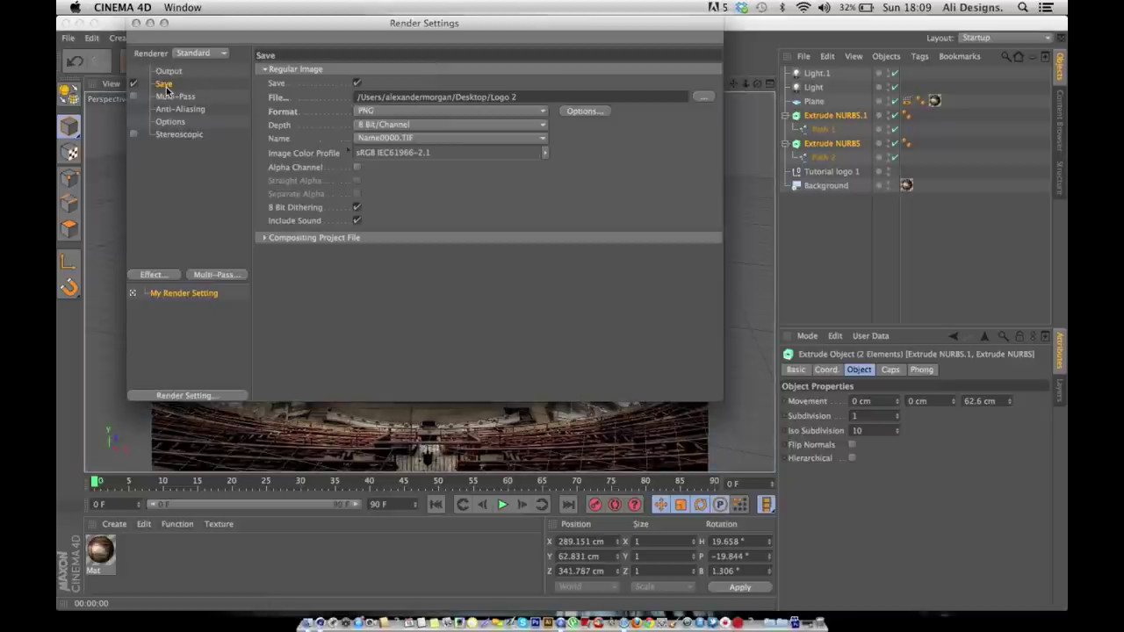
{"action": "left_click", "coordinate": [711, 99]}
{"action": "left_click", "coordinate": [516, 176]}
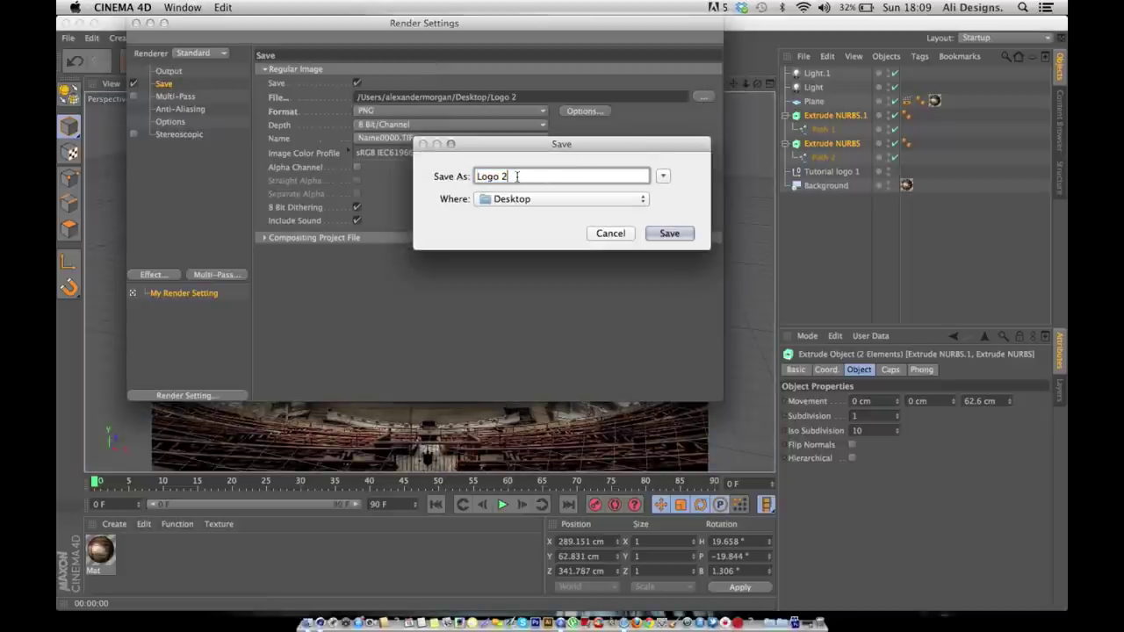
{"action": "key", "text": "BackSpace"}
{"action": "type", "text": "3"}
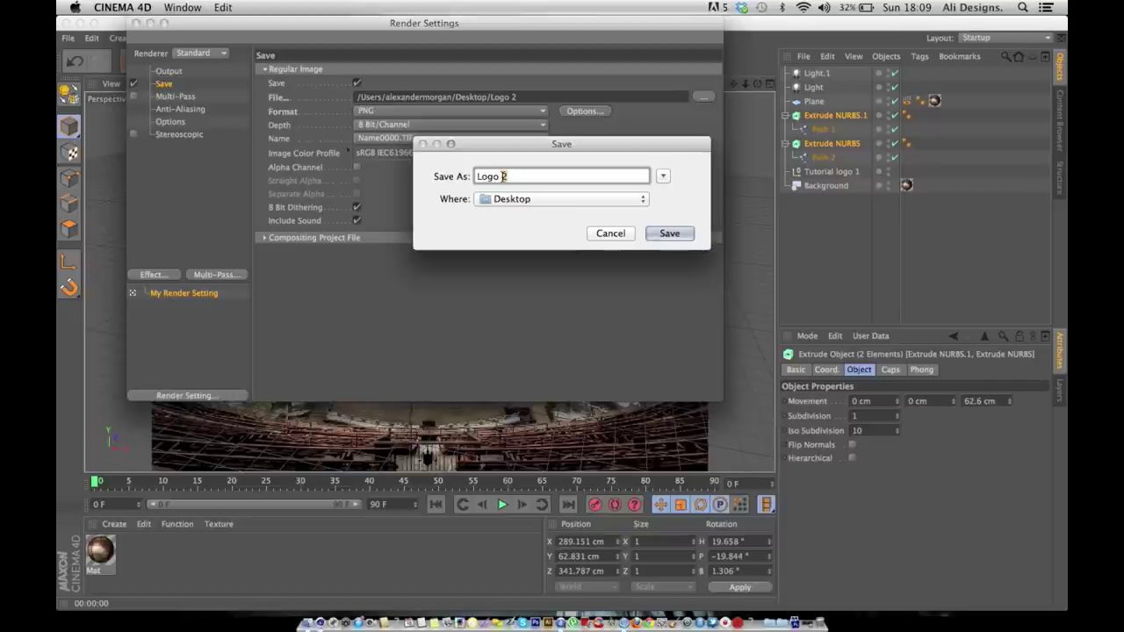
{"action": "left_click", "coordinate": [668, 232]}
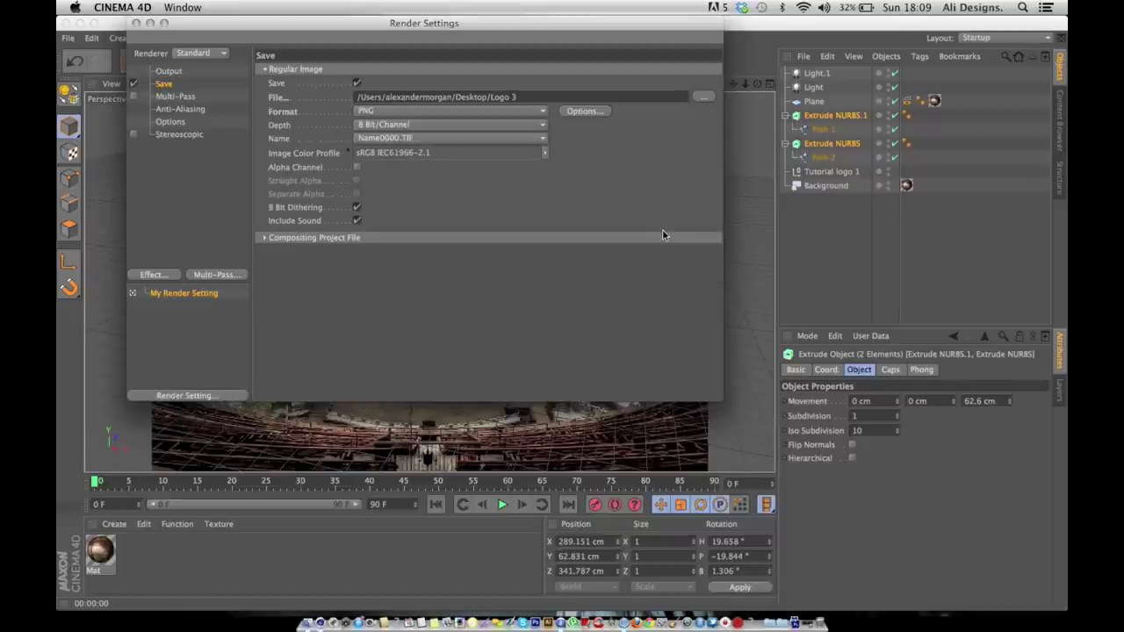
Enable the alpha channel for the saved PNG render and close the render settings.
{"action": "left_click", "coordinate": [358, 169]}
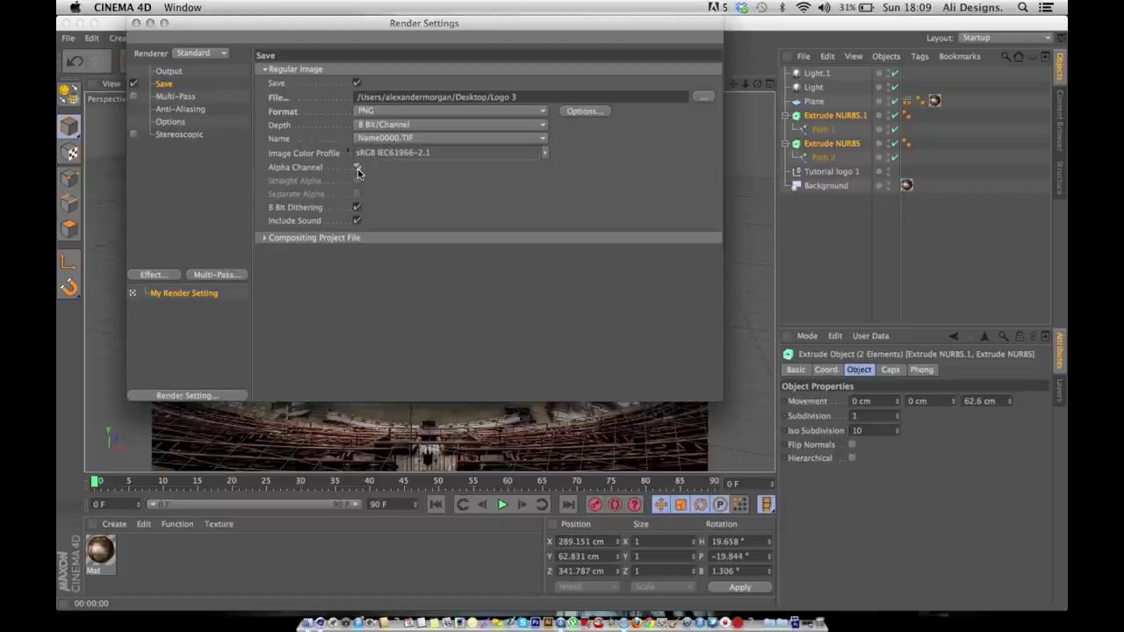
{"action": "left_click", "coordinate": [136, 24]}
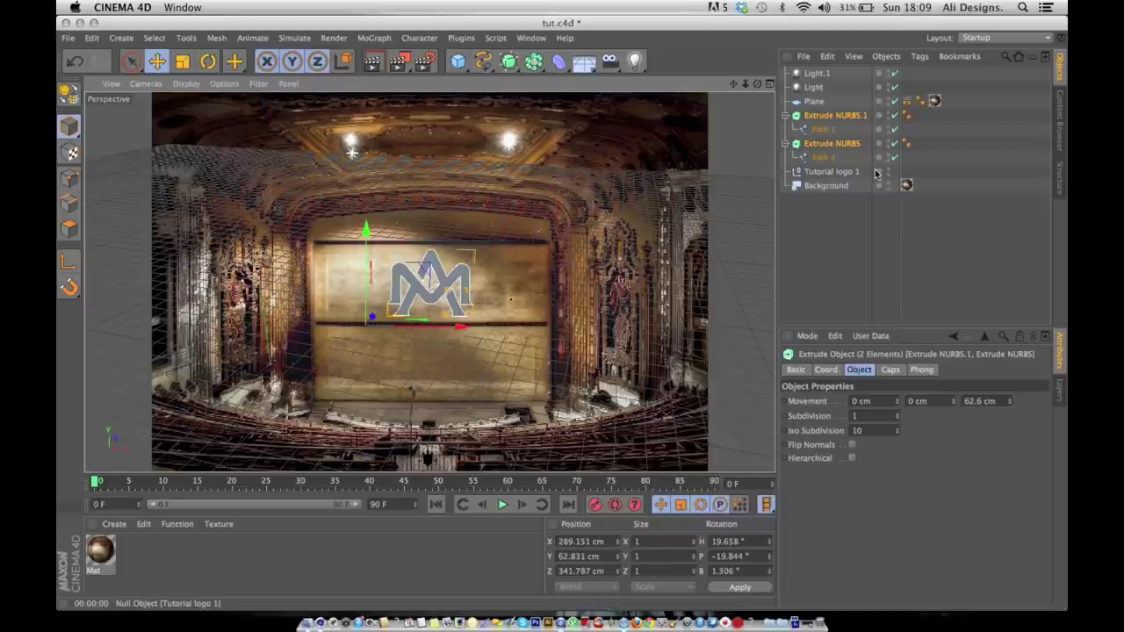
Delete the Background and Plane objects, leaving the logo and lights, and render the scene to the Picture Viewer as Logo 3.png.
{"action": "left_click", "coordinate": [837, 185]}
{"action": "key", "text": "Delete"}
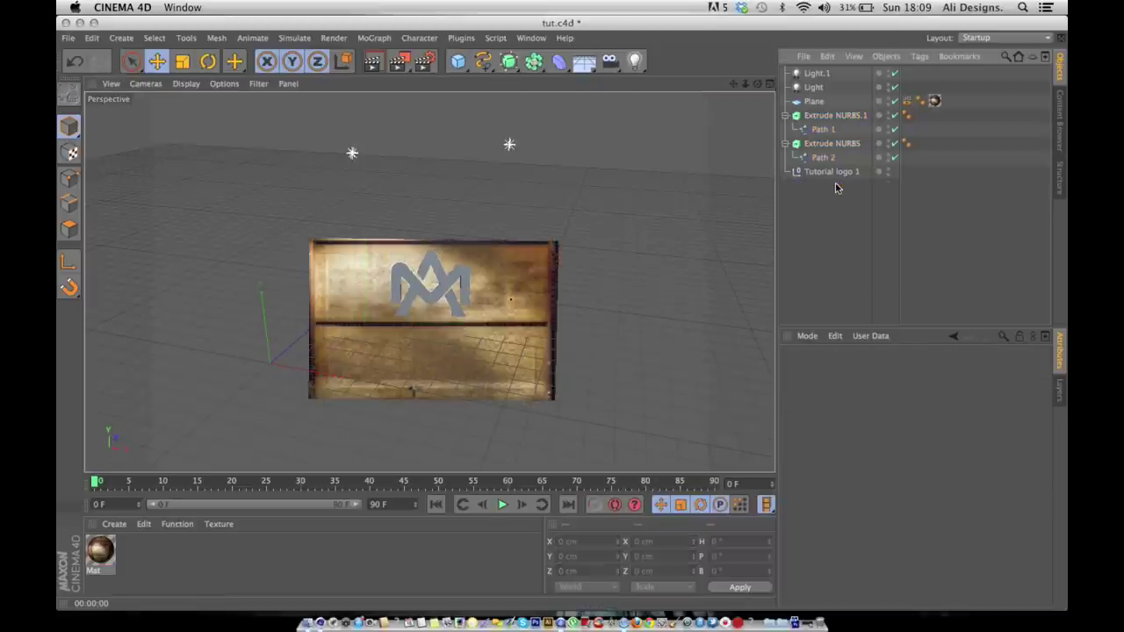
{"action": "left_click", "coordinate": [820, 102]}
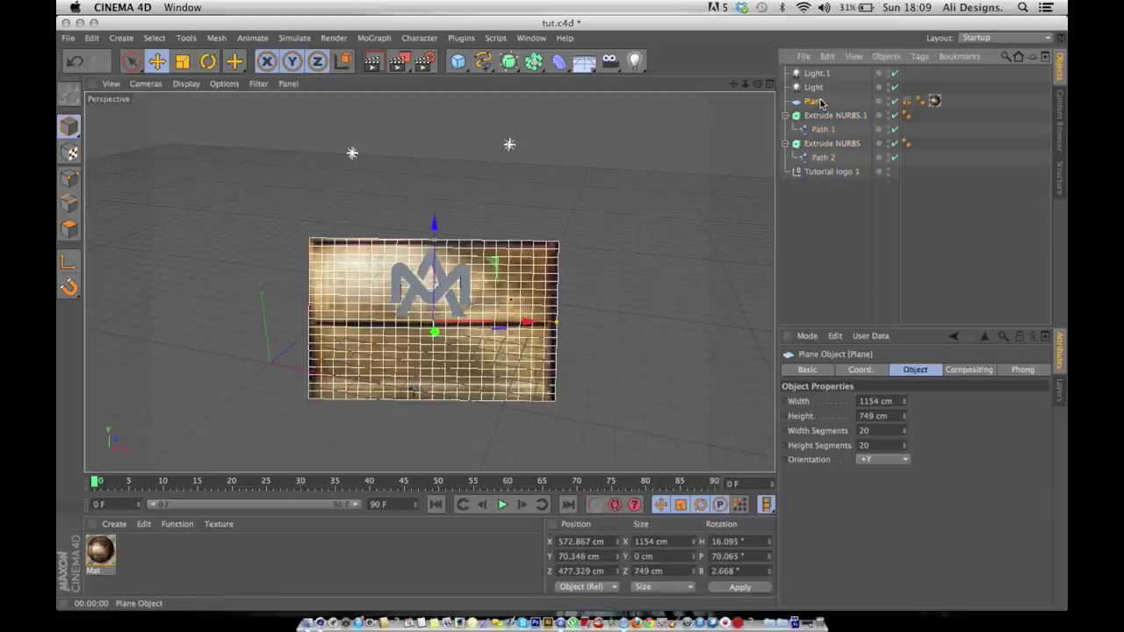
{"action": "key", "text": "Delete"}
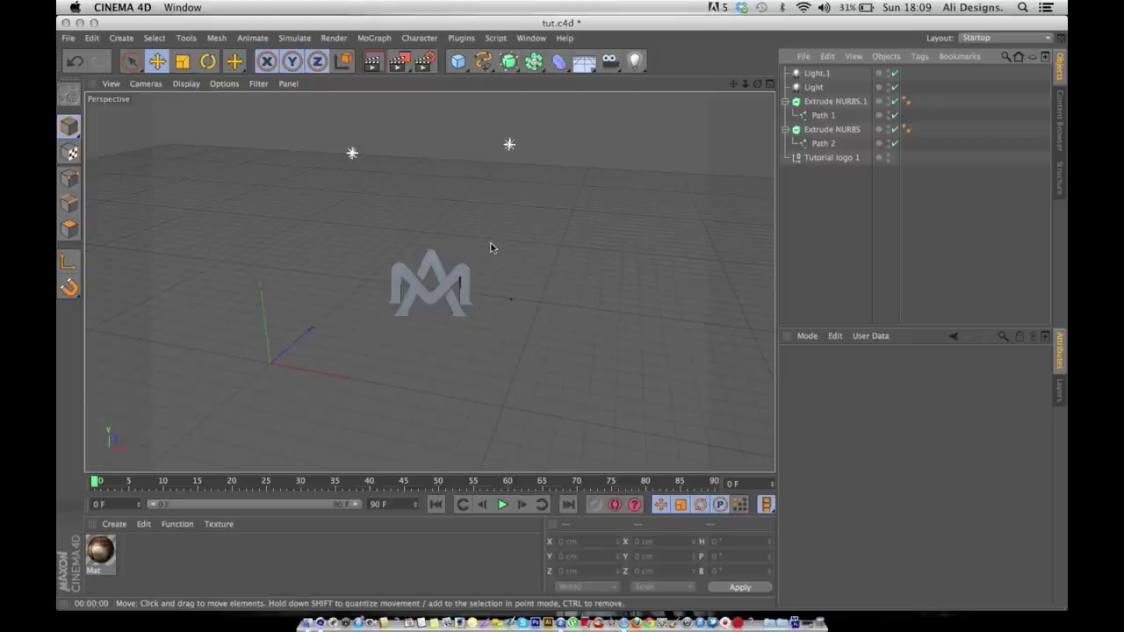
{"action": "left_click", "coordinate": [403, 65]}
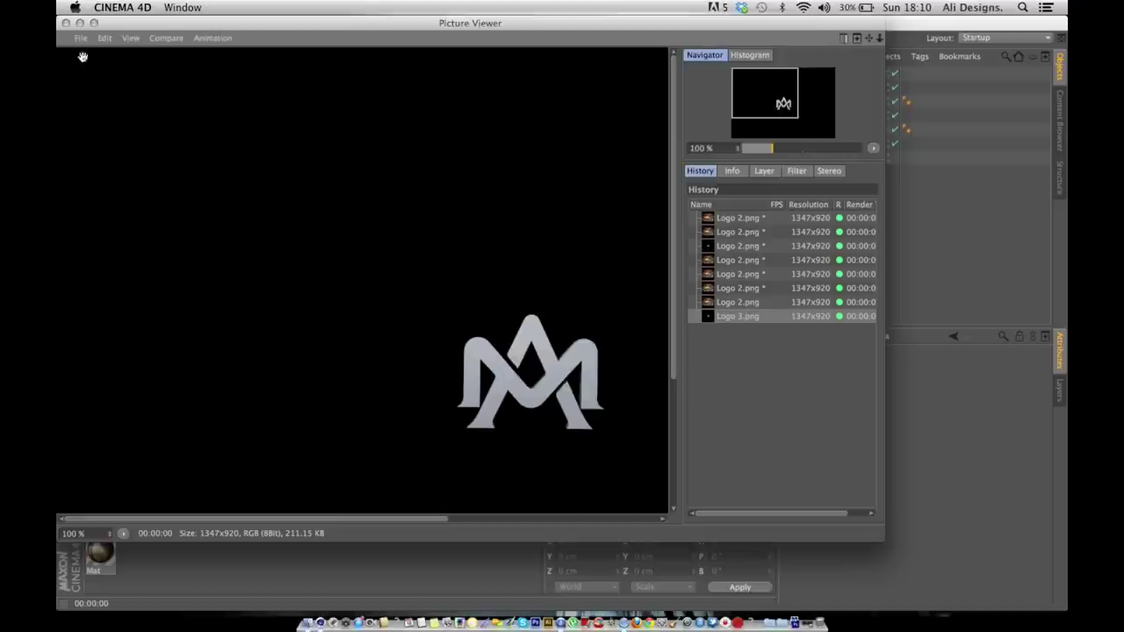
{"action": "left_click", "coordinate": [66, 23]}
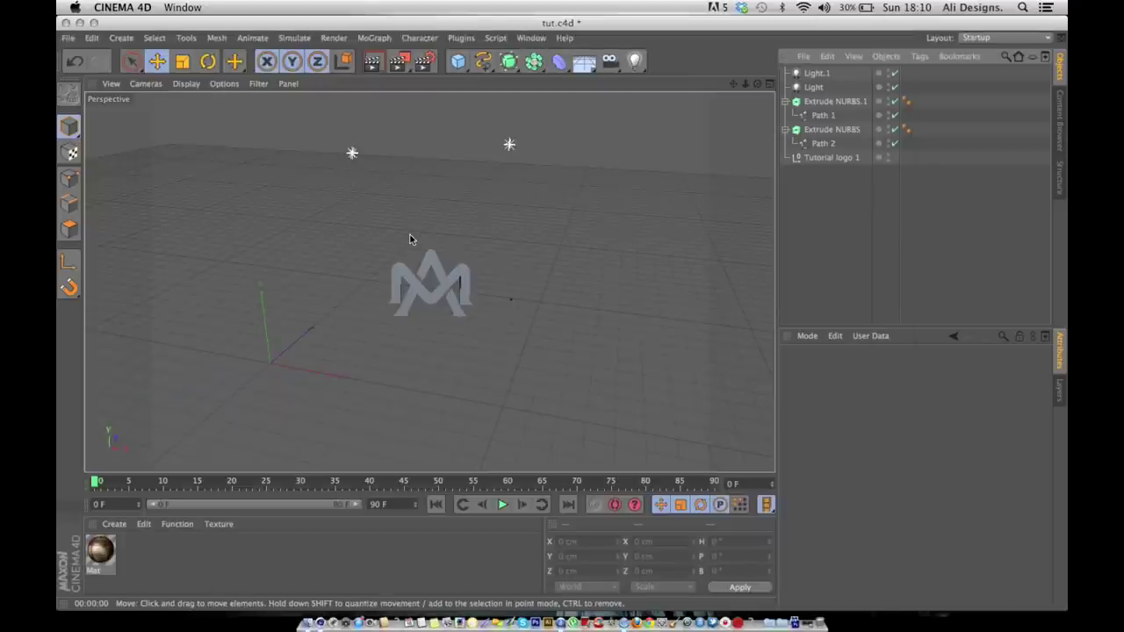